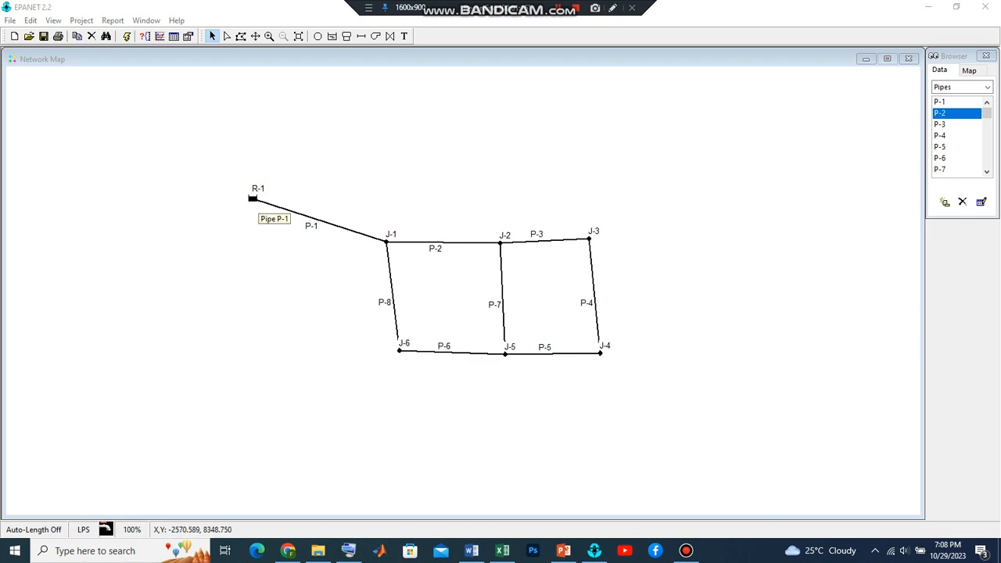
# Set the total head of reservoir R-1 to 60
pyautogui.rightClick(252, 199)
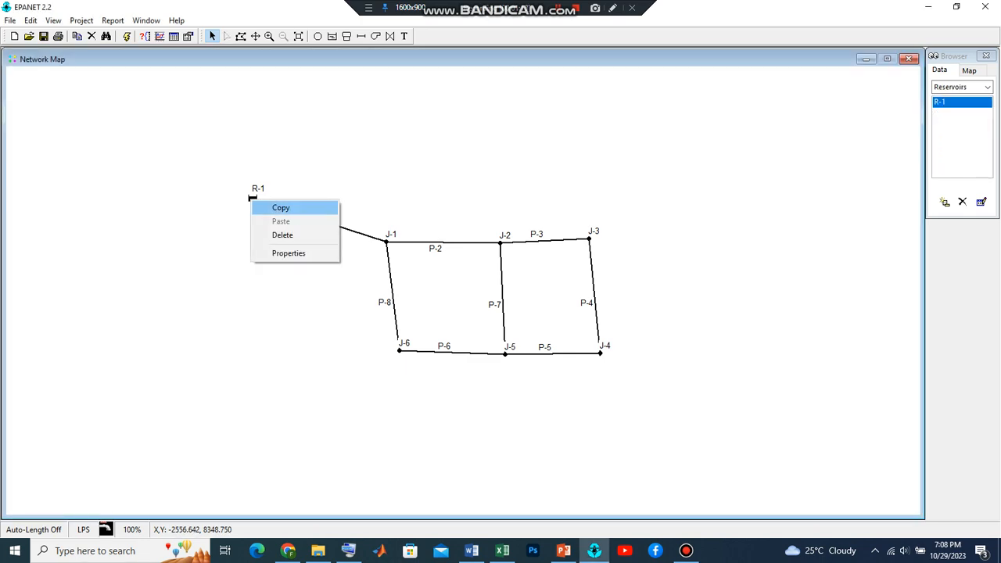
pyautogui.click(289, 252)
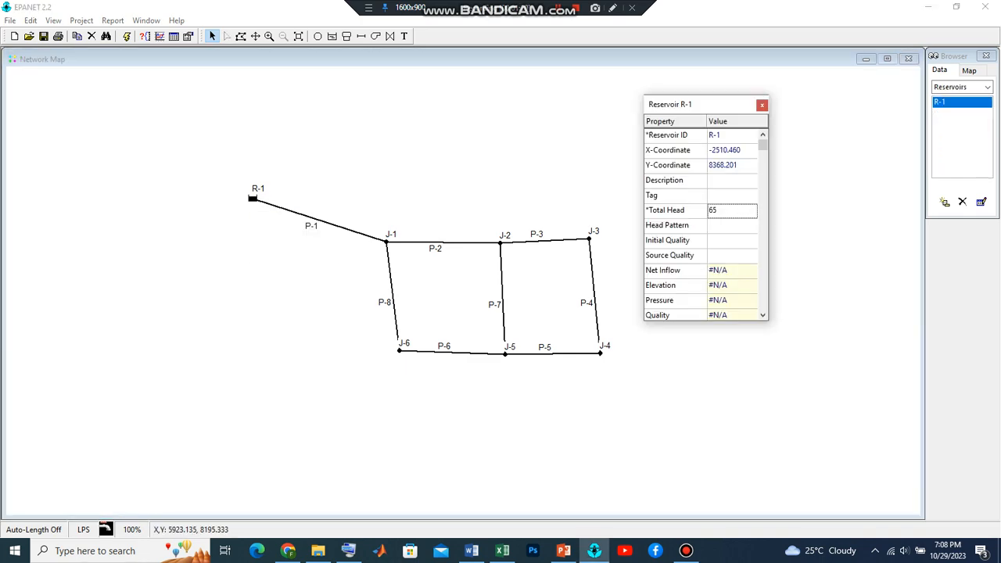
pyautogui.click(731, 210)
pyautogui.write('60')
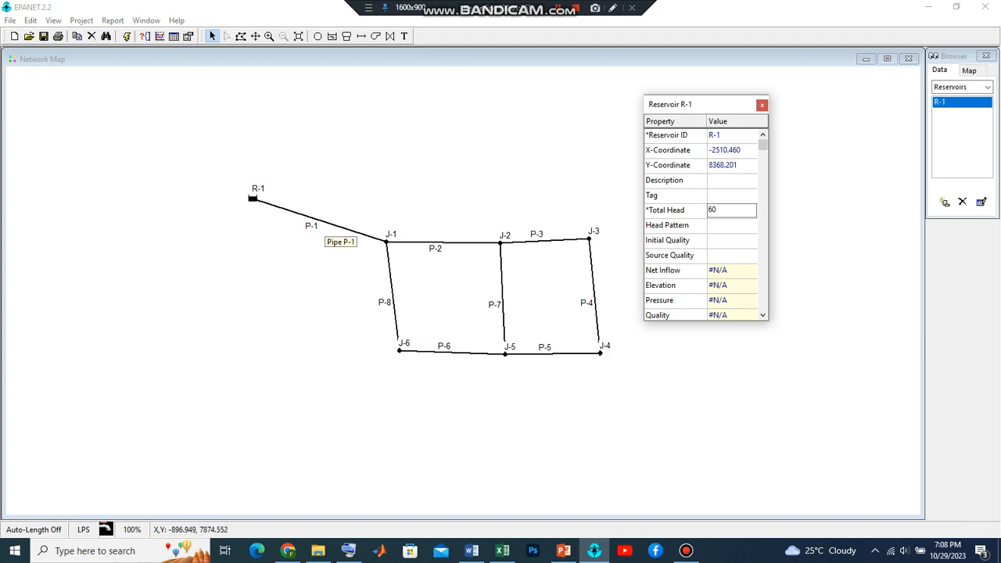
# Set pipe P-1, between the reservoir and J-1, to a length of 700 and a diameter of 300
pyautogui.click(336, 226)
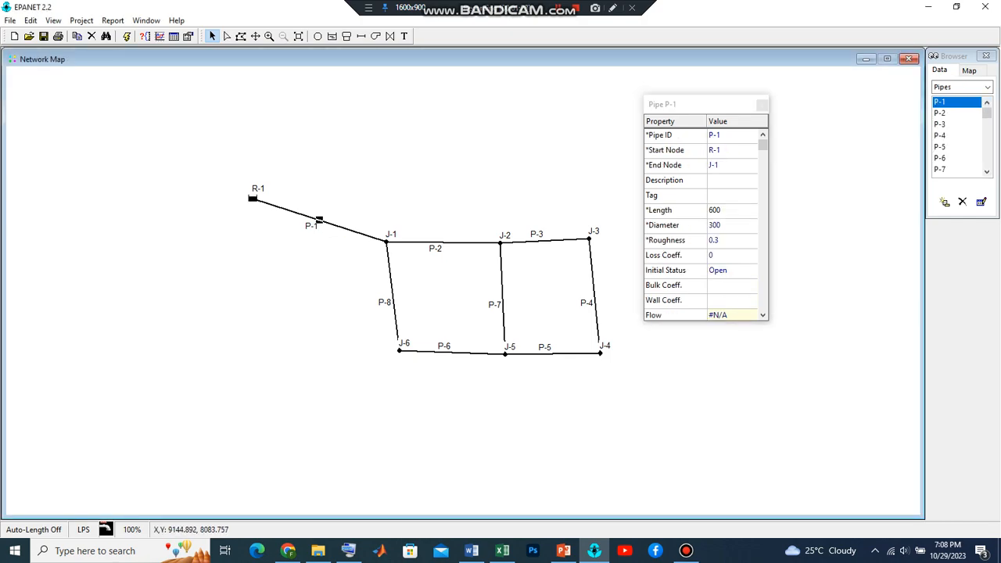
pyautogui.click(732, 210)
pyautogui.write('700')
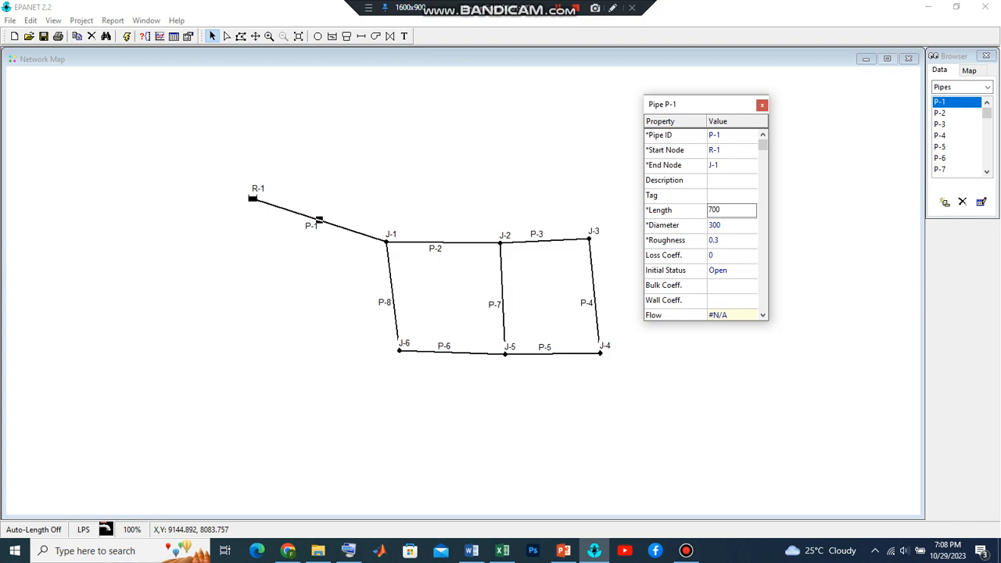
pyautogui.press('Return')
pyautogui.write('300')
# Give pipe P-2, between J-1 and J-2, a length of 400 and a diameter of 300
pyautogui.click(443, 244)
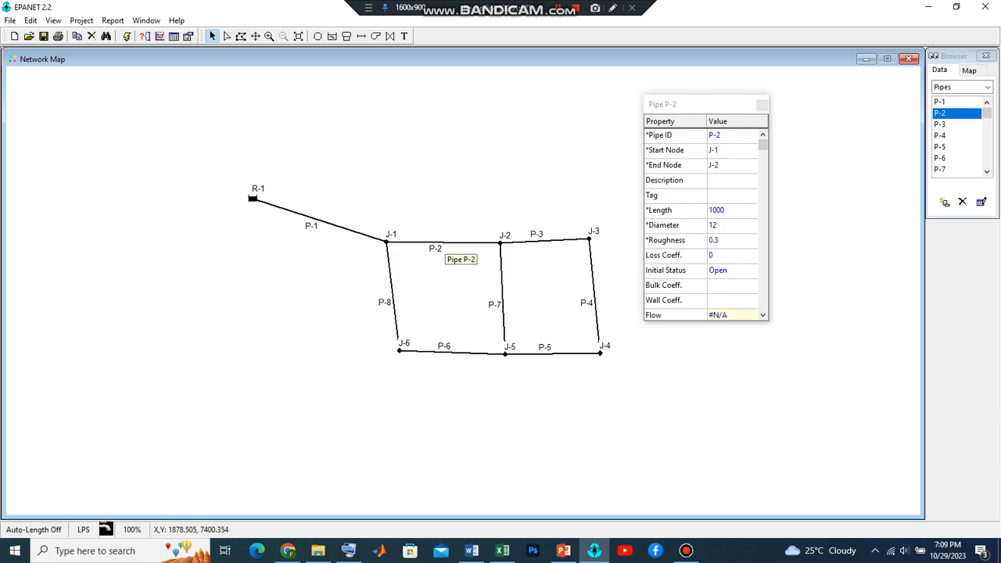
pyautogui.click(729, 210)
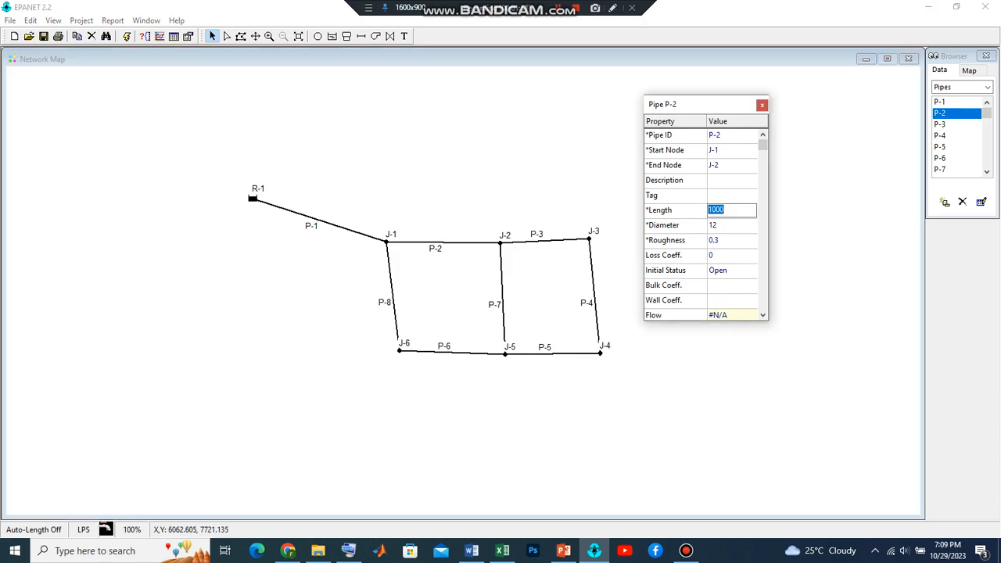
pyautogui.write('400')
pyautogui.press('Down')
pyautogui.write('300')
# Set pipe P-3, between J-2 and J-3, to a length of 350 and a diameter of 250
pyautogui.click(544, 239)
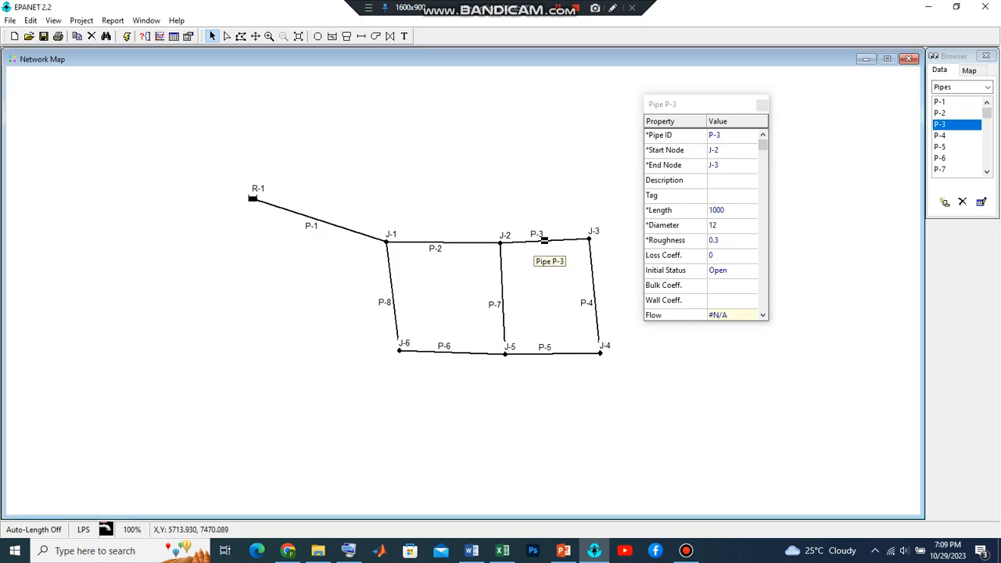
pyautogui.click(728, 210)
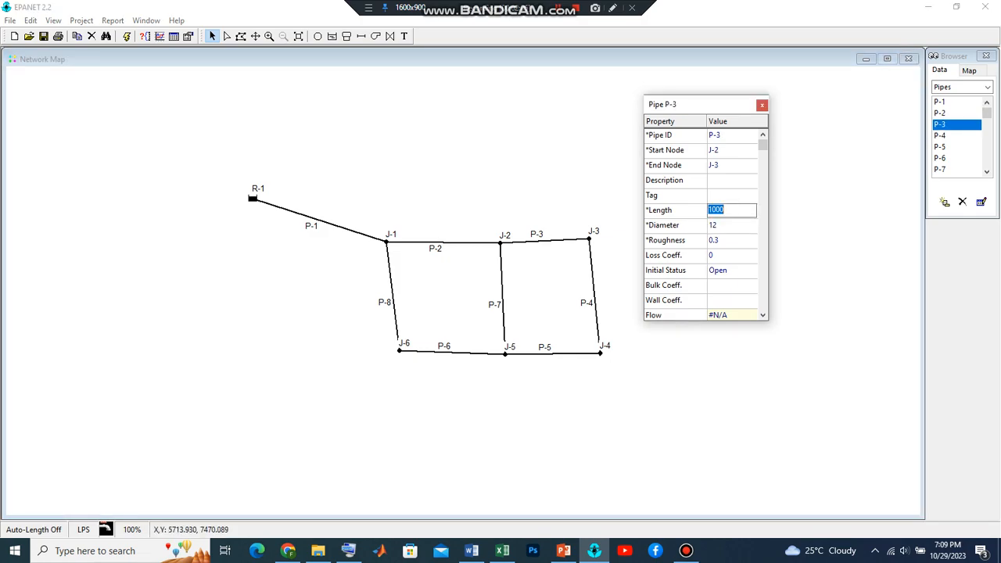
pyautogui.write('350')
pyautogui.press('Return')
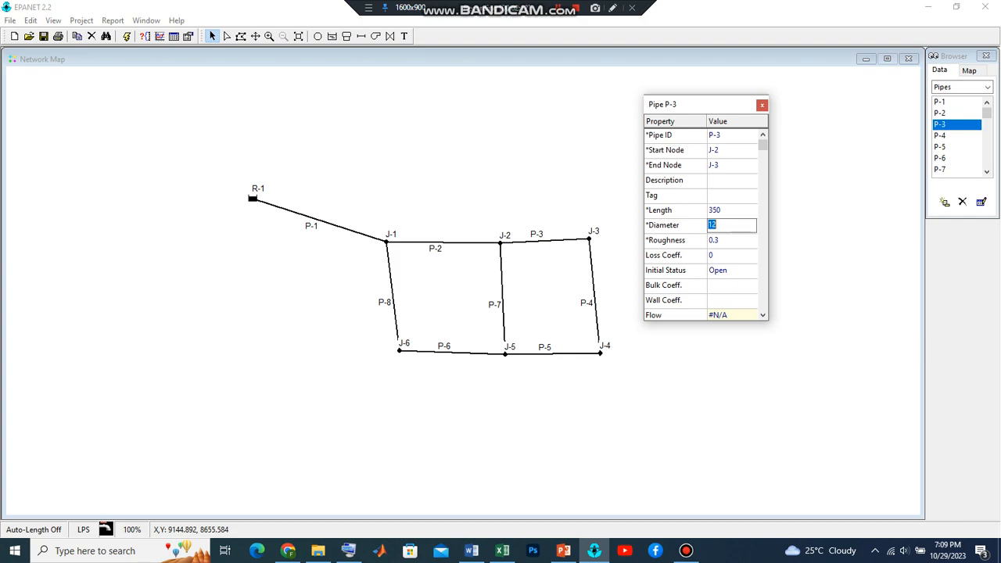
pyautogui.write('250')
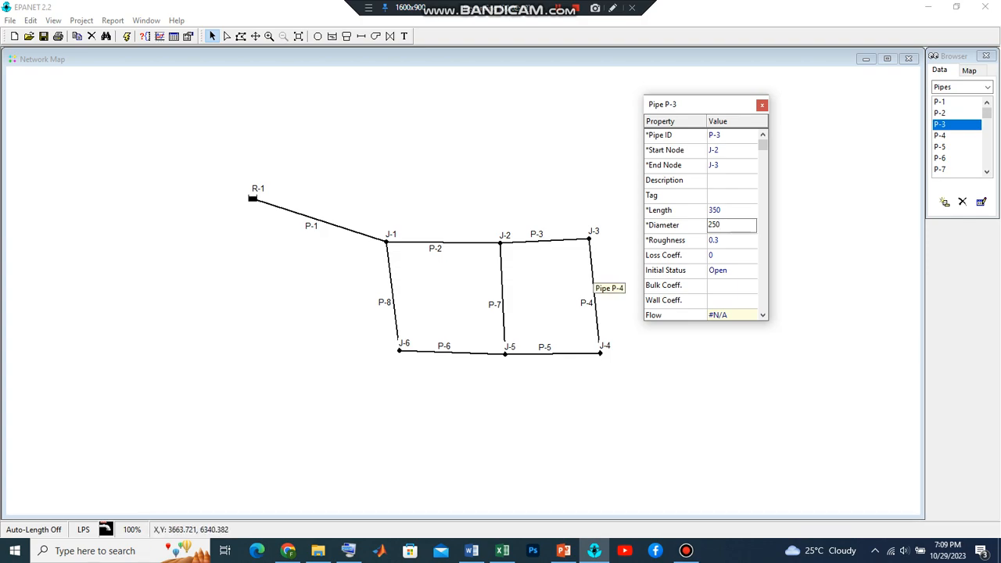
# Give pipe P-4, between J-3 and J-4, a length of 600 and a diameter of 200
pyautogui.click(593, 294)
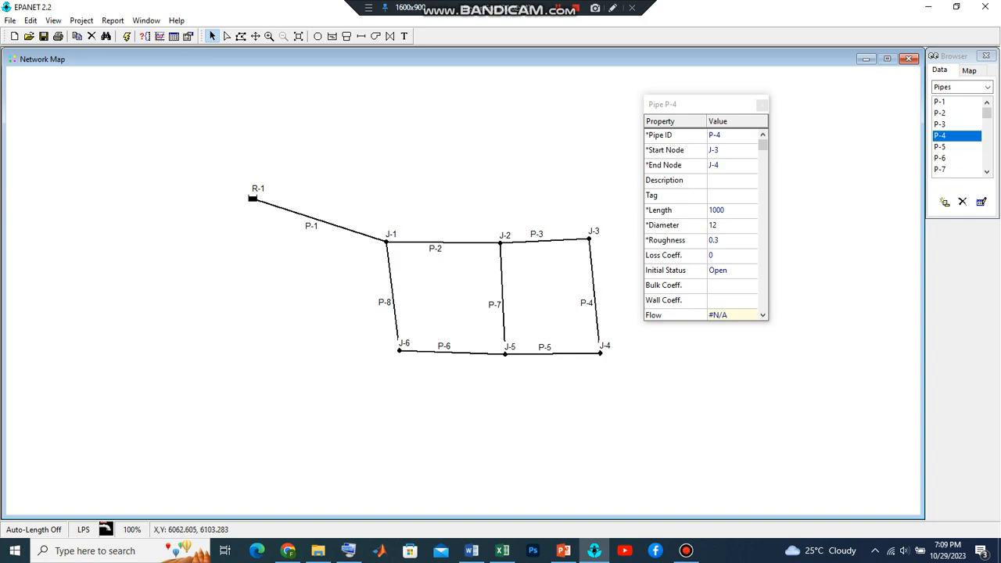
pyautogui.click(731, 210)
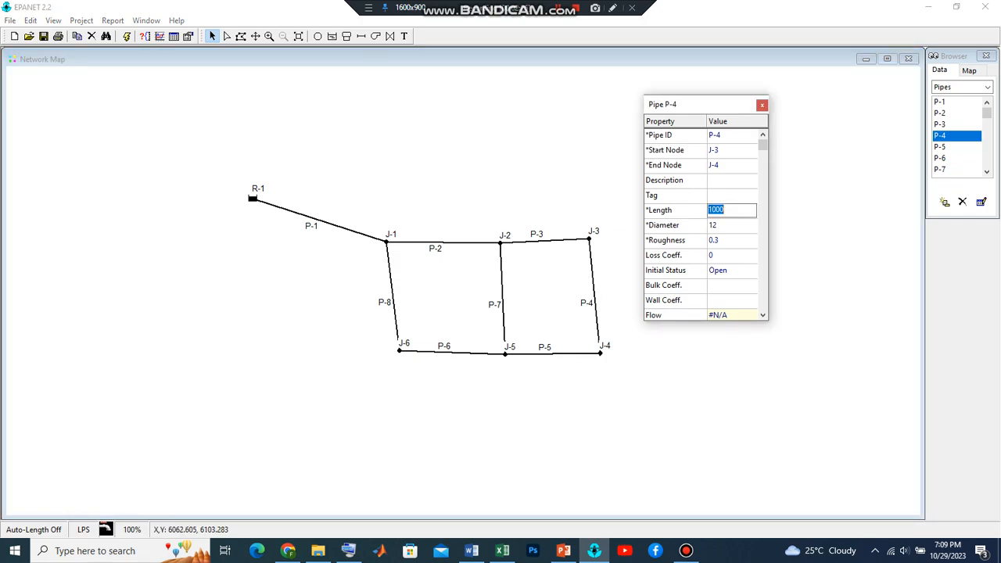
pyautogui.write('600')
pyautogui.press('Return')
pyautogui.write('200')
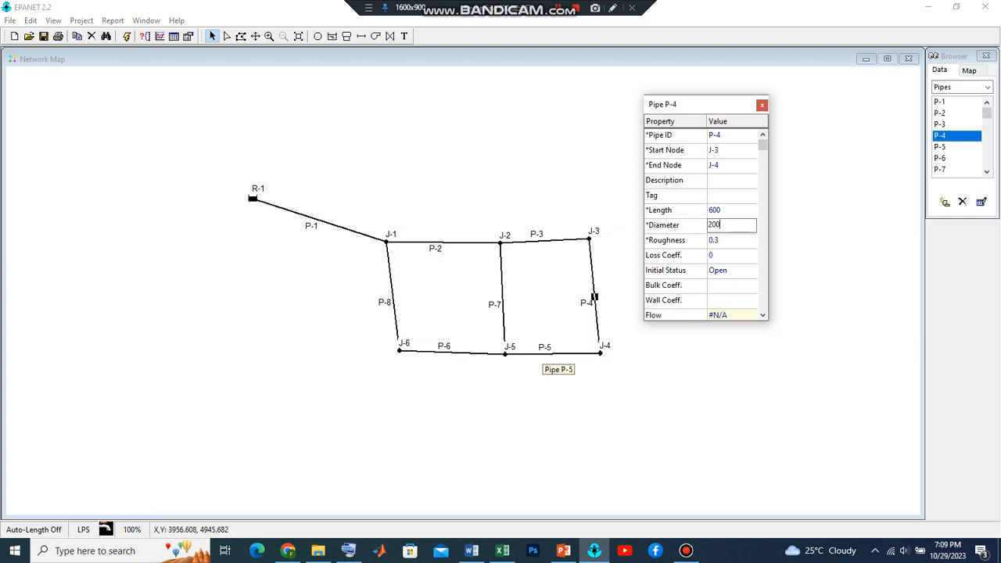
# Set the diameter of pipe P-5, between J-4 and J-5, to 200
pyautogui.click(552, 353)
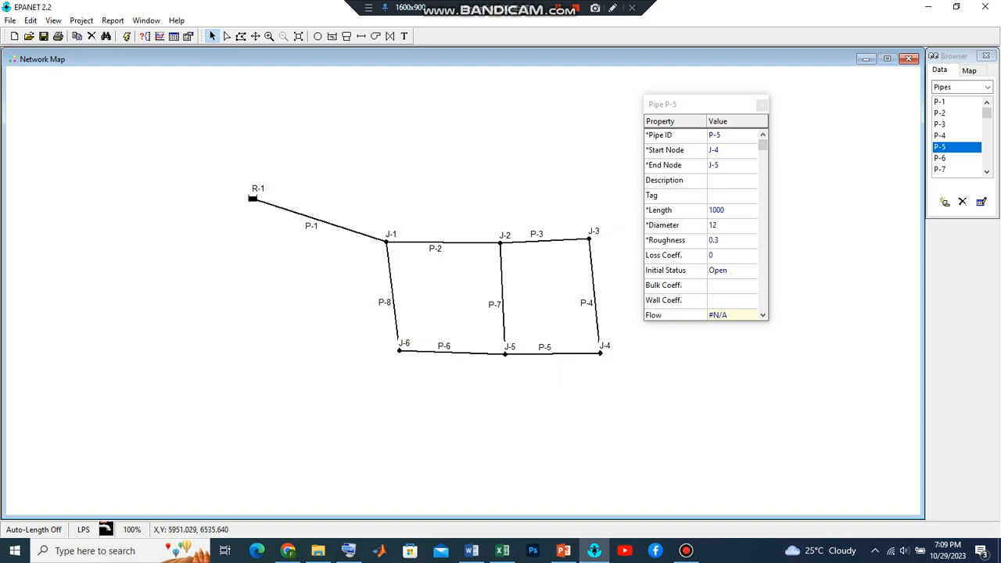
pyautogui.click(731, 210)
pyautogui.press('Down')
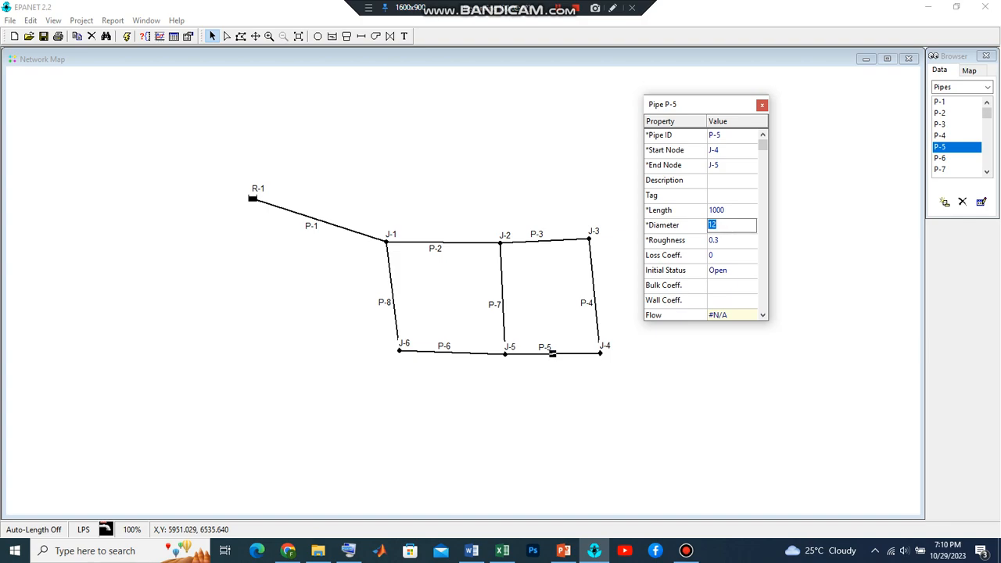
pyautogui.write('200')
pyautogui.press('Return')
# Check the length of pipe P-3 and set the length of pipe P-5 to 350
pyautogui.press('Up')
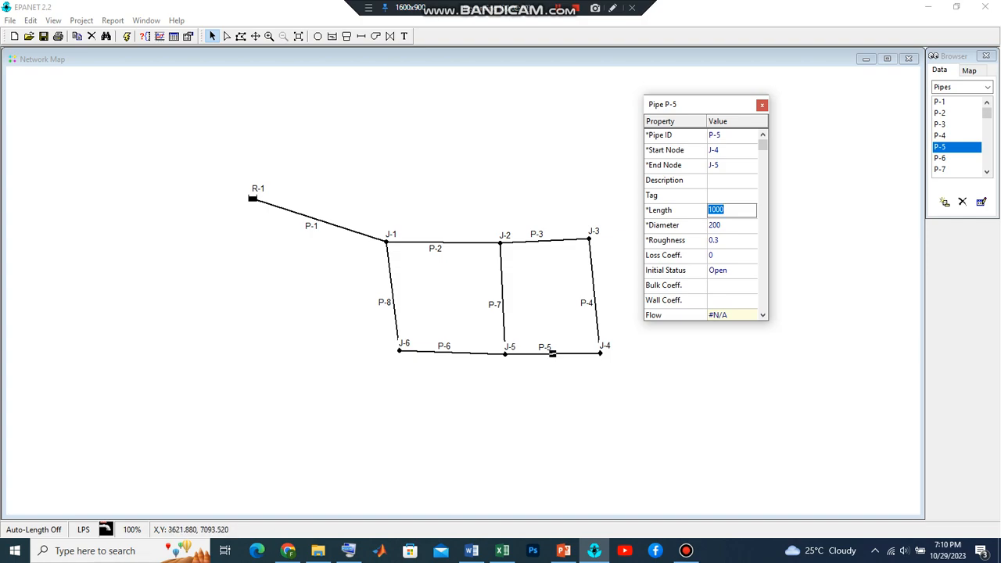
pyautogui.click(545, 240)
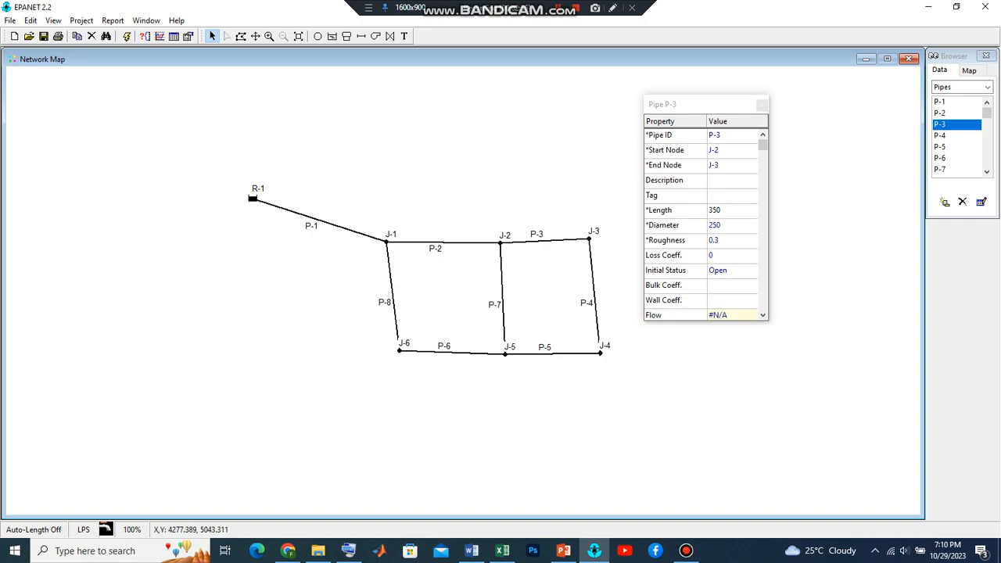
pyautogui.click(551, 354)
pyautogui.doubleClick(723, 210)
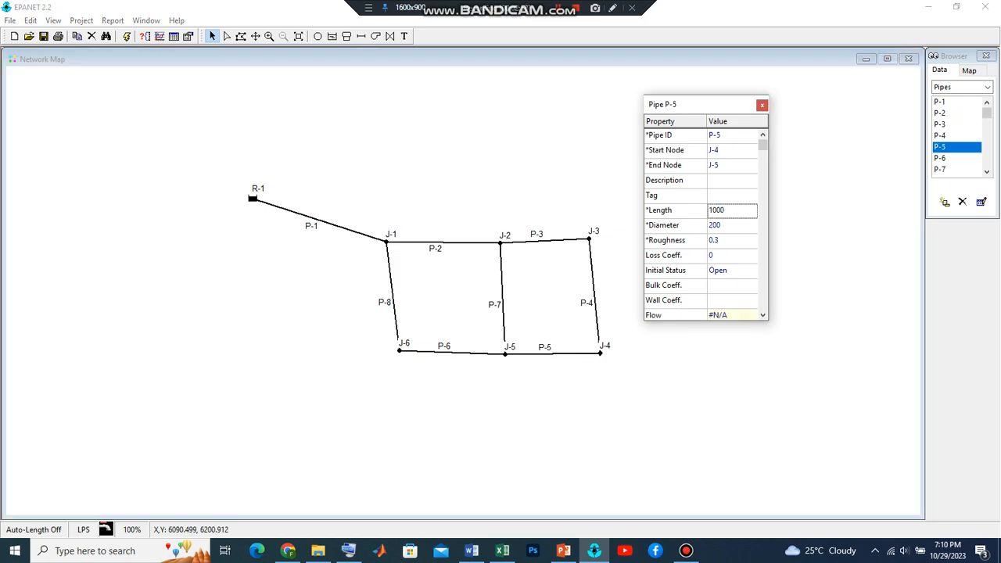
pyautogui.write('350')
# Check the length of pipe P-2, and give pipe P-6 a length of 400 and a diameter of 200
pyautogui.click(450, 351)
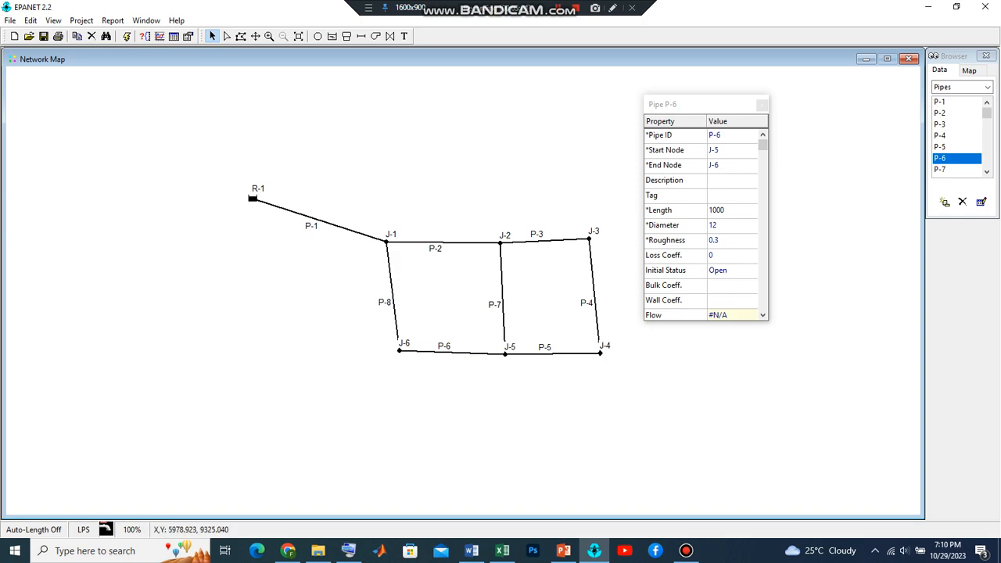
pyautogui.click(444, 242)
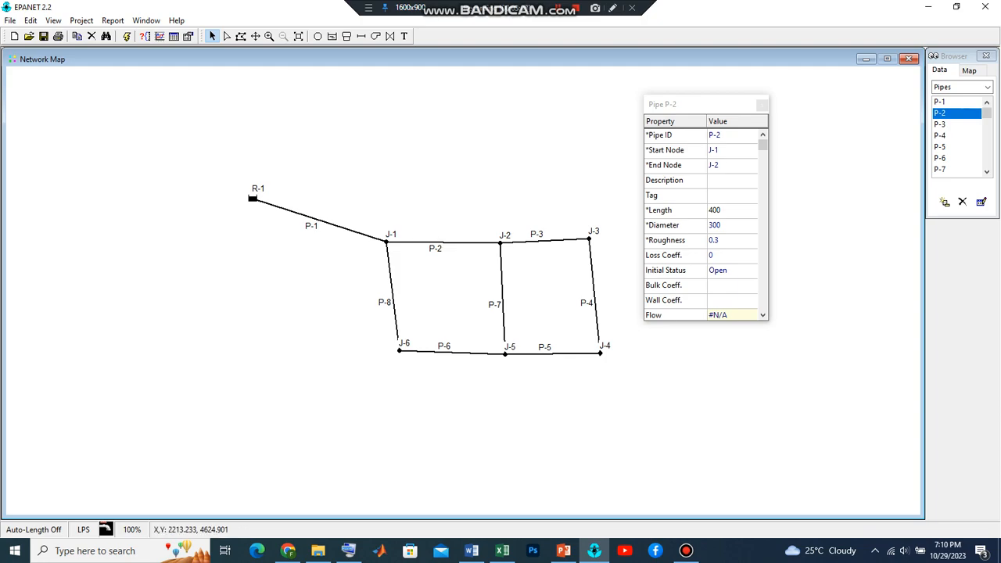
pyautogui.click(451, 352)
pyautogui.doubleClick(451, 352)
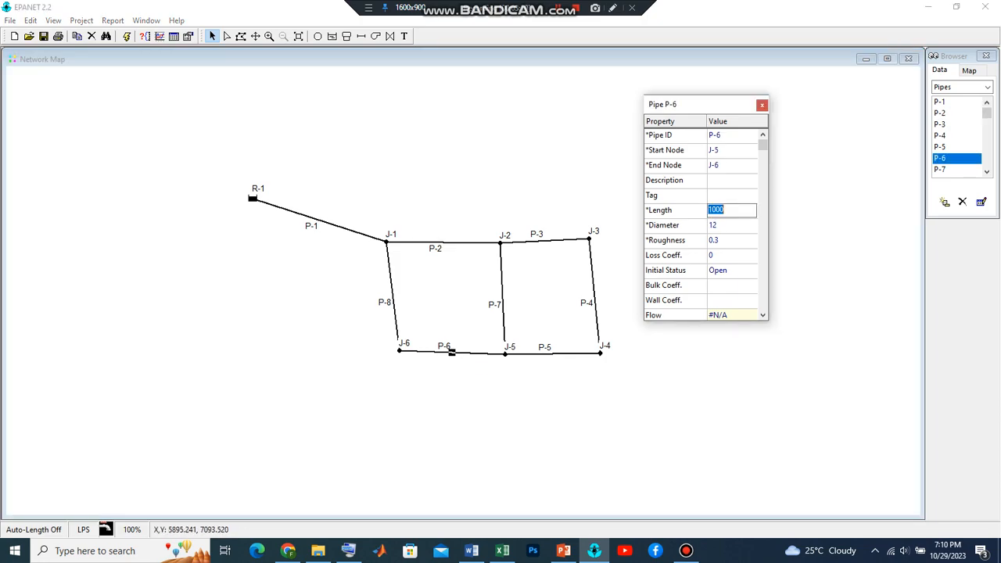
pyautogui.write('400')
pyautogui.press('Return')
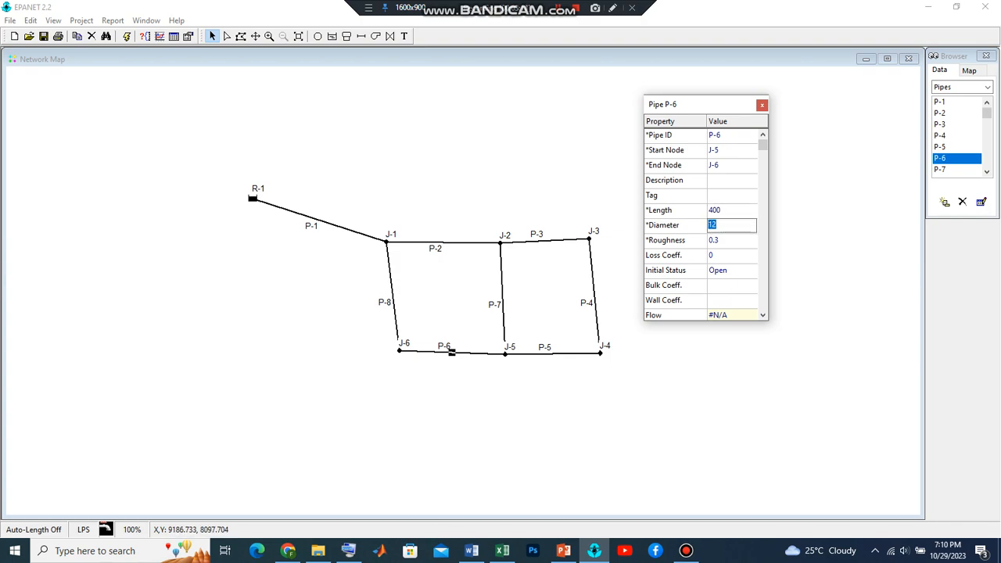
pyautogui.write('200')
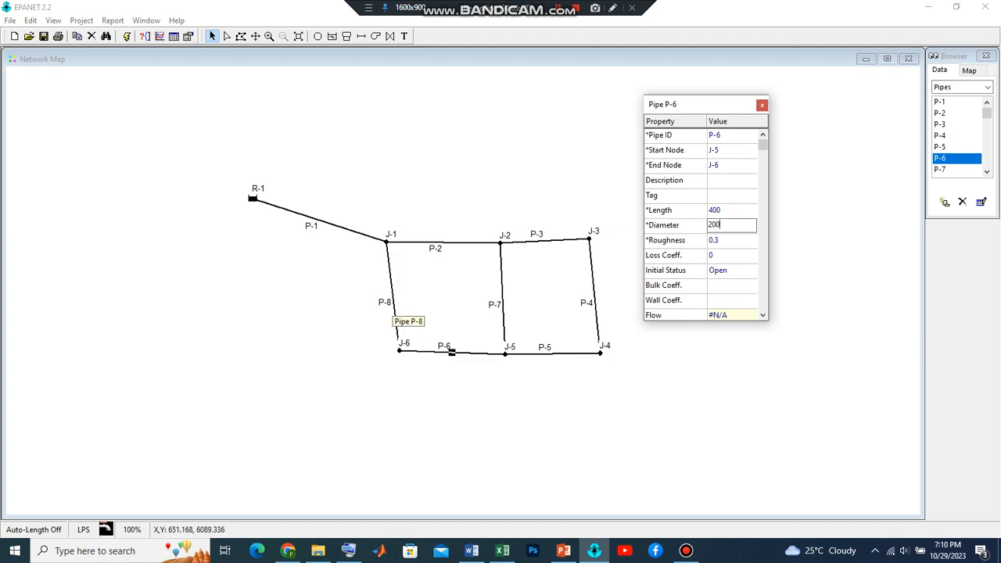
pyautogui.click(392, 296)
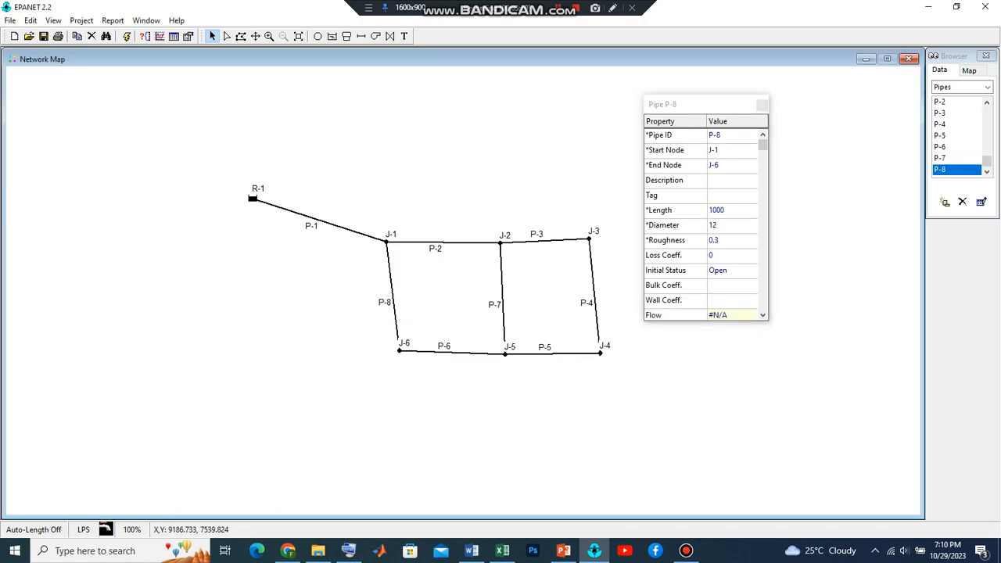
pyautogui.doubleClick(721, 210)
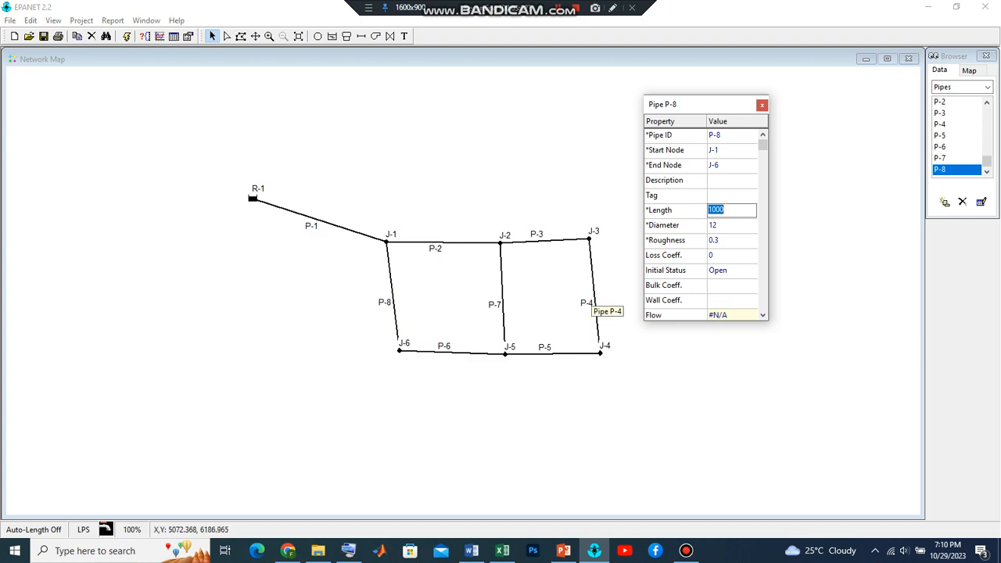
pyautogui.click(594, 297)
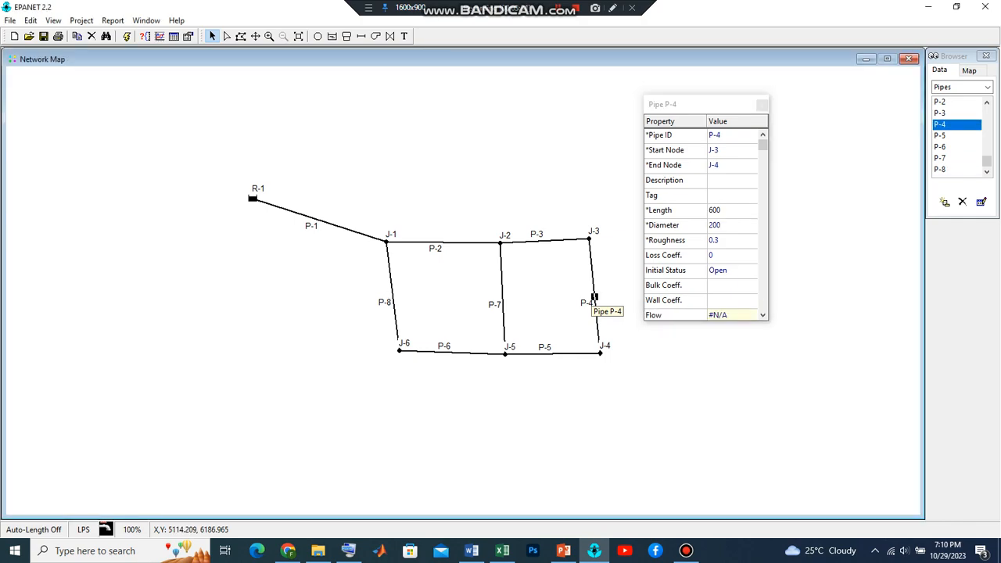
# Set pipe P-7, between J-2 and J-5, to a length of 600 and a diameter of 250
pyautogui.click(502, 305)
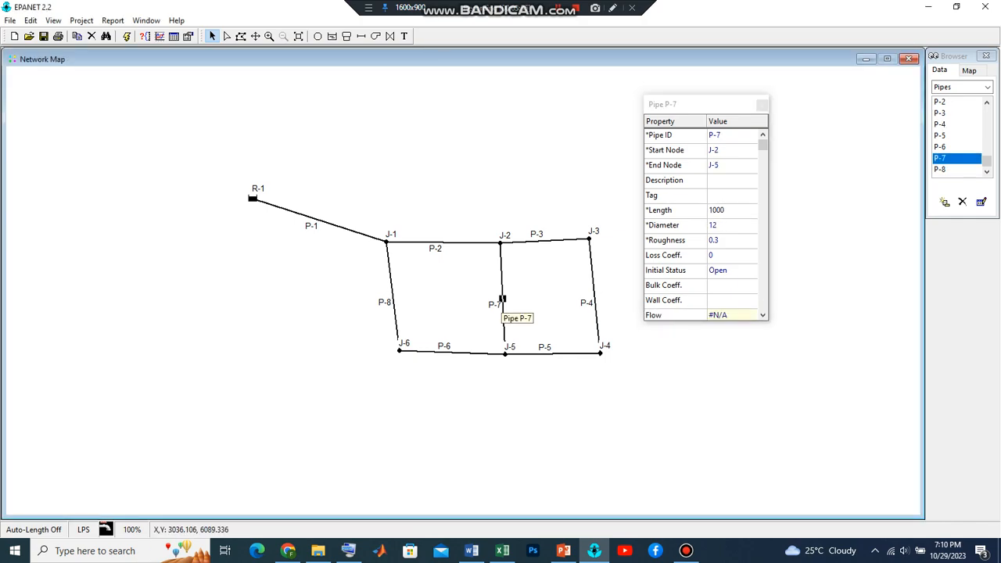
pyautogui.click(731, 210)
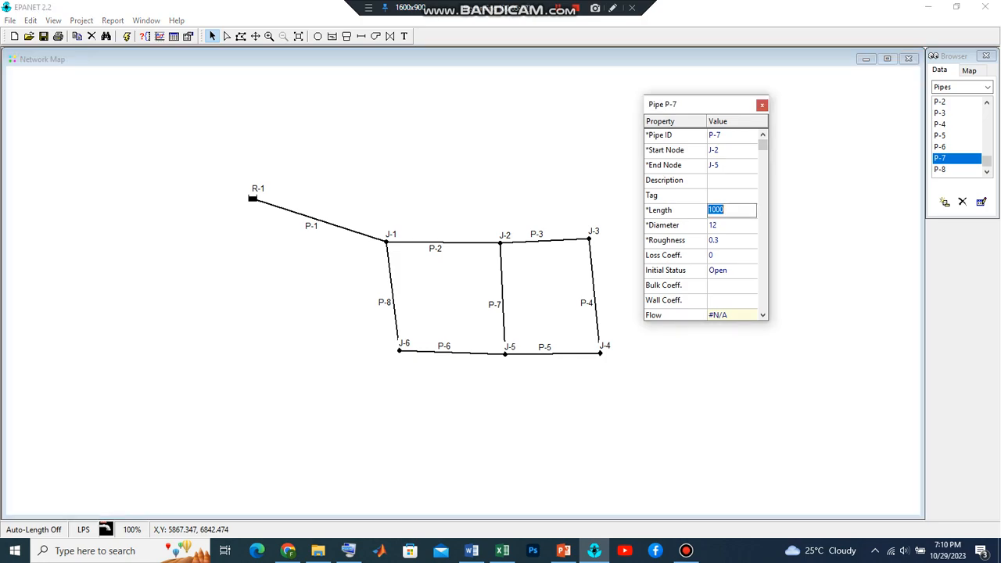
pyautogui.write('600')
pyautogui.press('Return')
pyautogui.write('250')
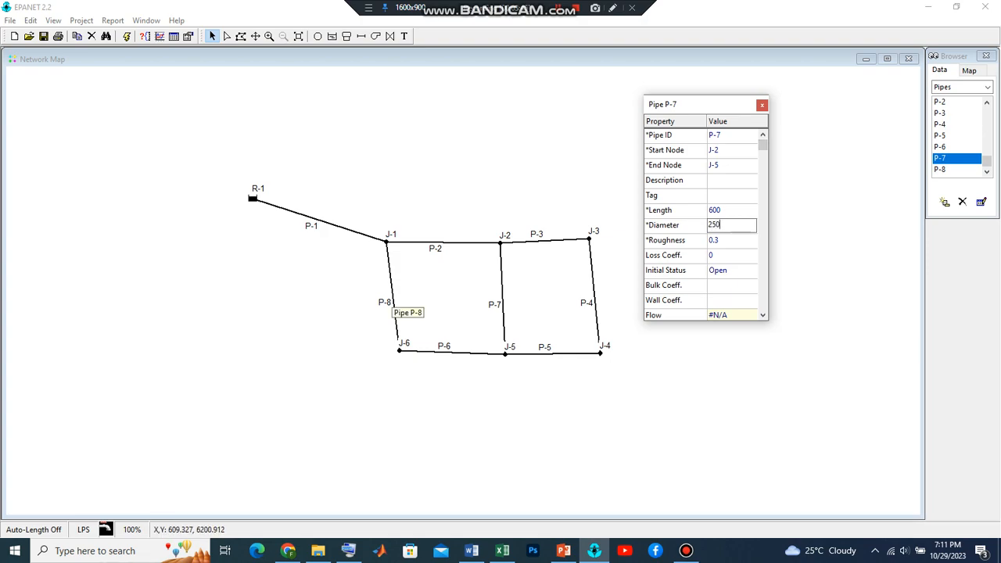
# Give pipe P-8, between J-1 and J-6, a length of 600 and a diameter of 250
pyautogui.click(392, 298)
pyautogui.doubleClick(721, 209)
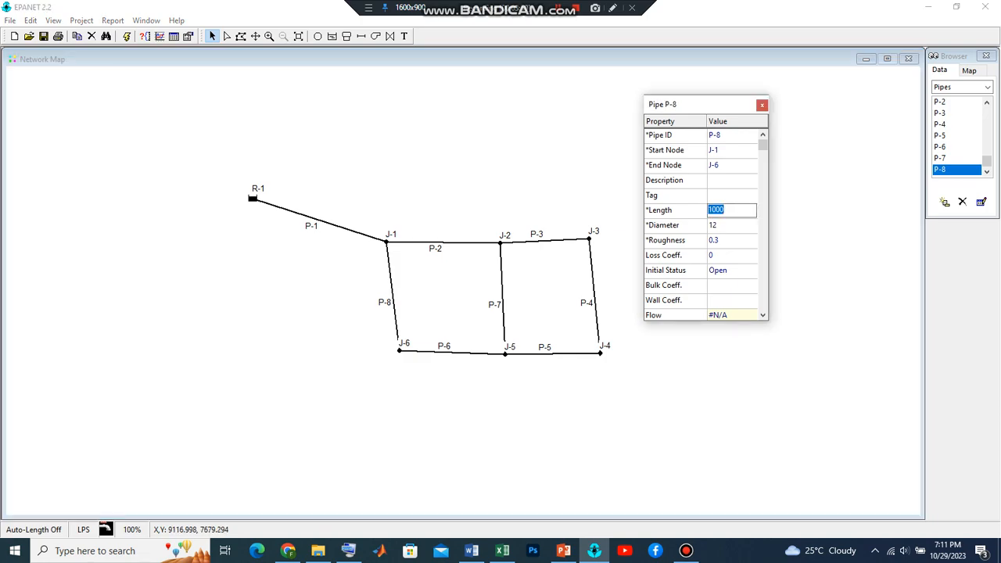
pyautogui.write('600')
pyautogui.press('Return')
pyautogui.write('250')
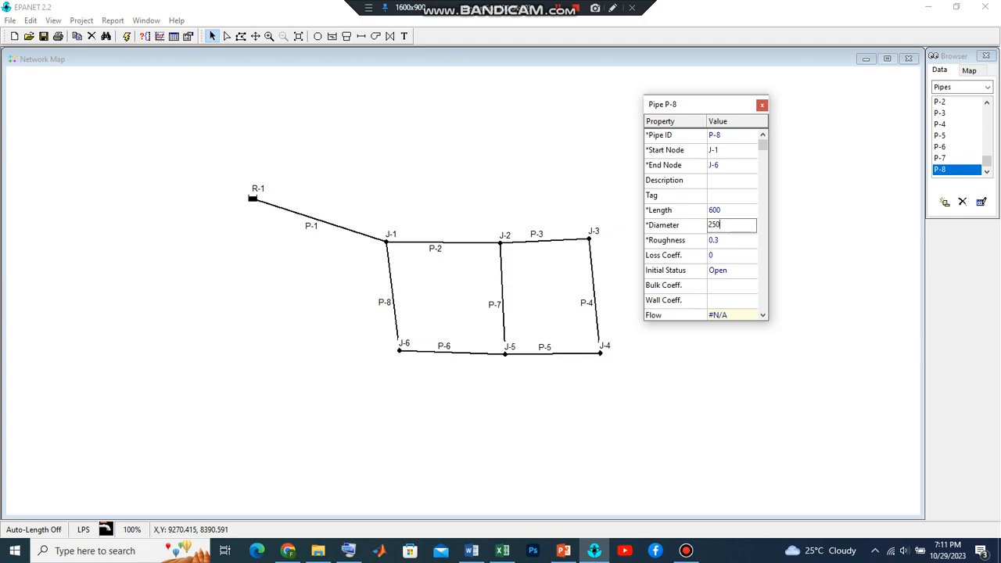
pyautogui.press('Return')
pyautogui.write('300')
# Review the properties of junction J-1, reservoir R-1 and pipe P-1
pyautogui.click(385, 242)
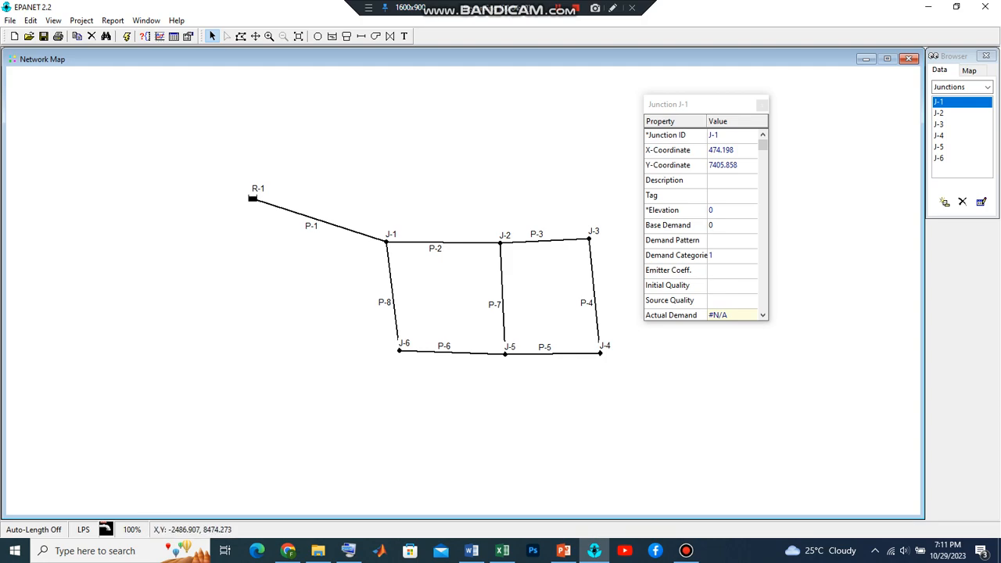
pyautogui.click(253, 197)
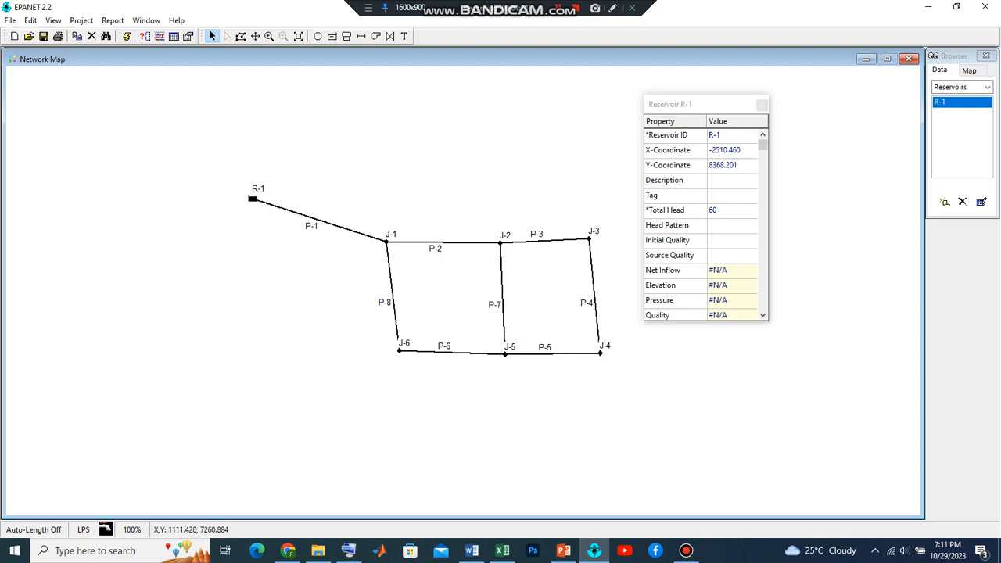
pyautogui.click(379, 238)
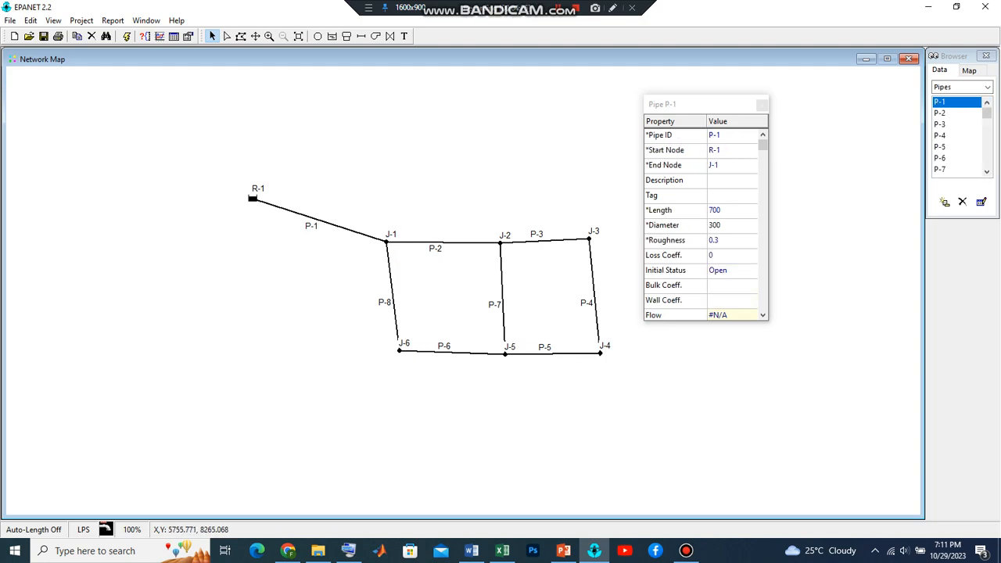
# Check pipe P-1's properties and set the elevation of junction J-1 to 42
pyautogui.doubleClick(318, 220)
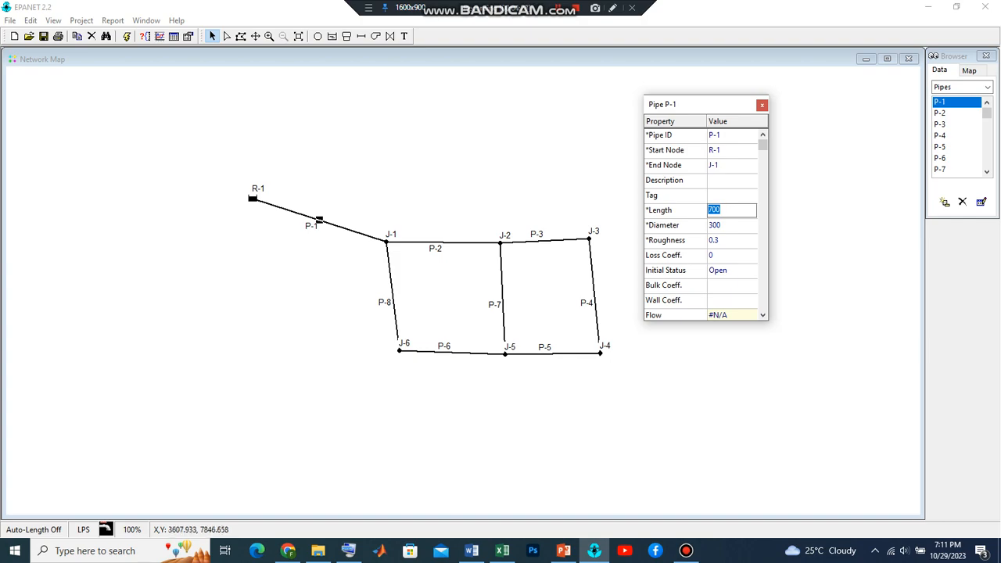
pyautogui.click(386, 242)
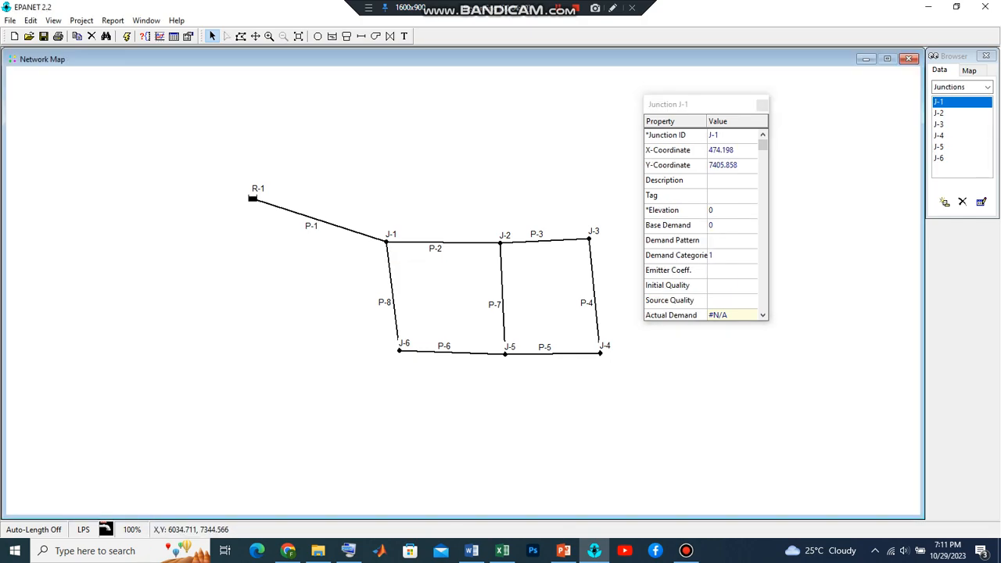
pyautogui.doubleClick(386, 242)
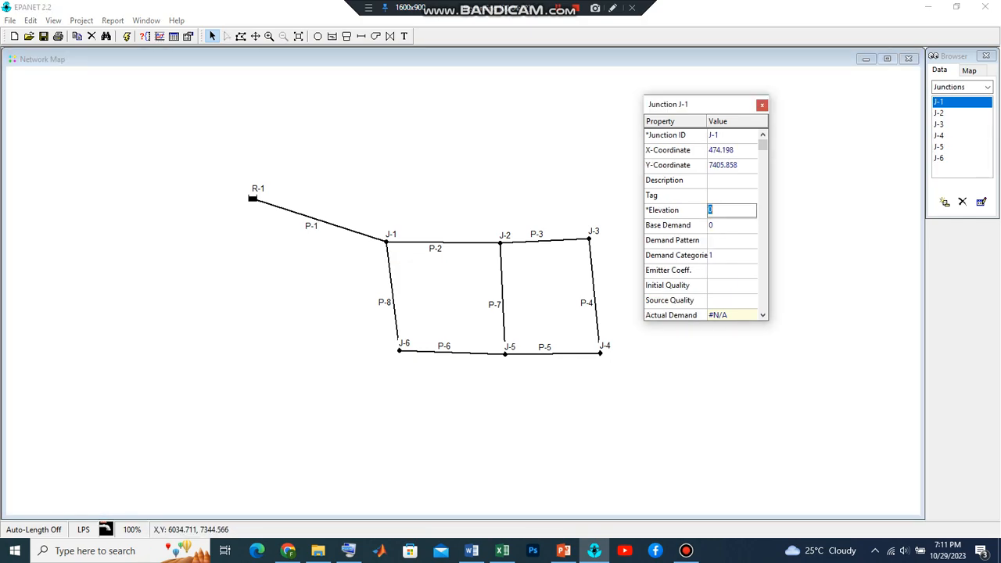
pyautogui.write('42')
# Set the elevation of junction J-2 to 40 and check it against reservoir R-1's total head
pyautogui.click(500, 243)
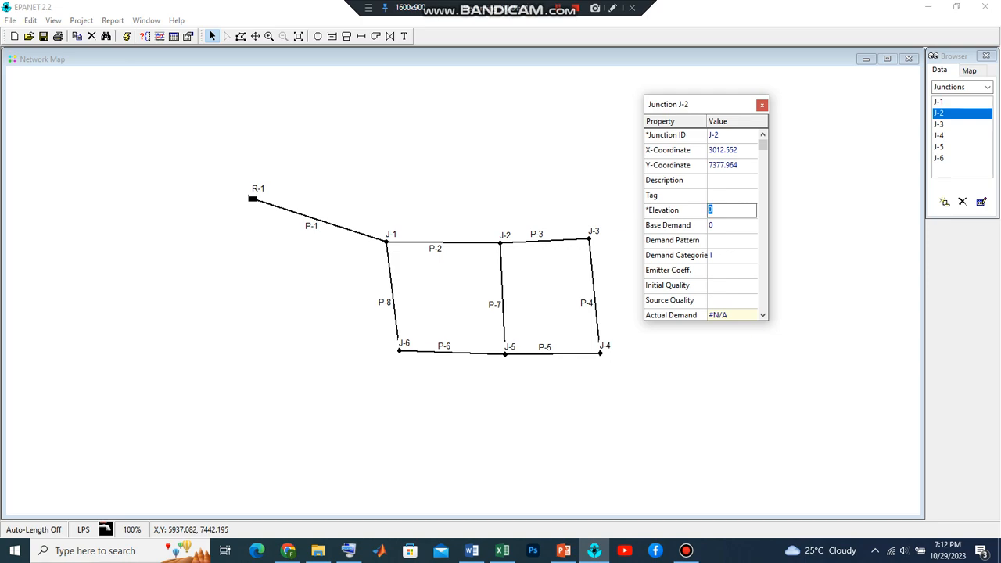
pyautogui.write('40')
pyautogui.press('Return')
pyautogui.click(251, 196)
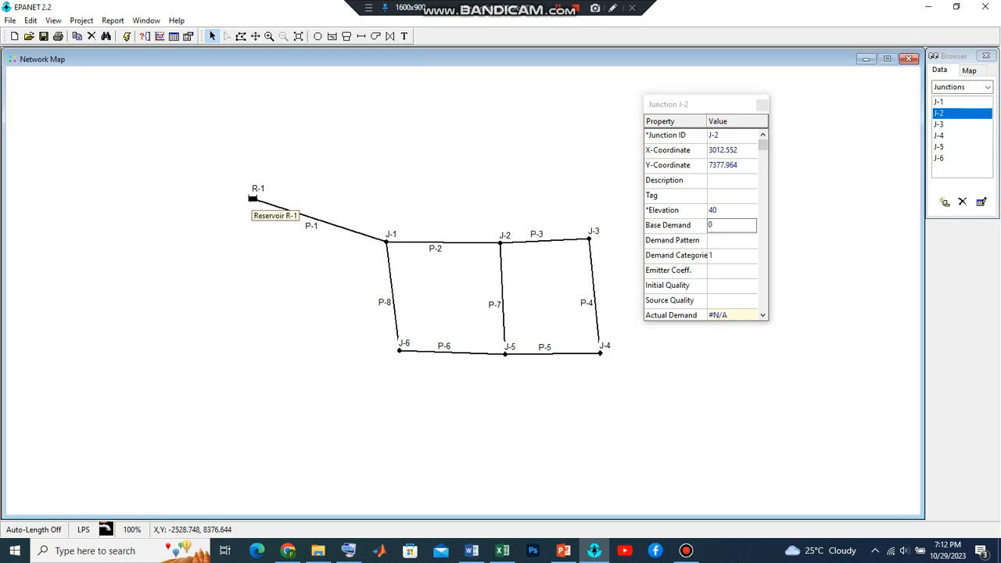
pyautogui.click(253, 198)
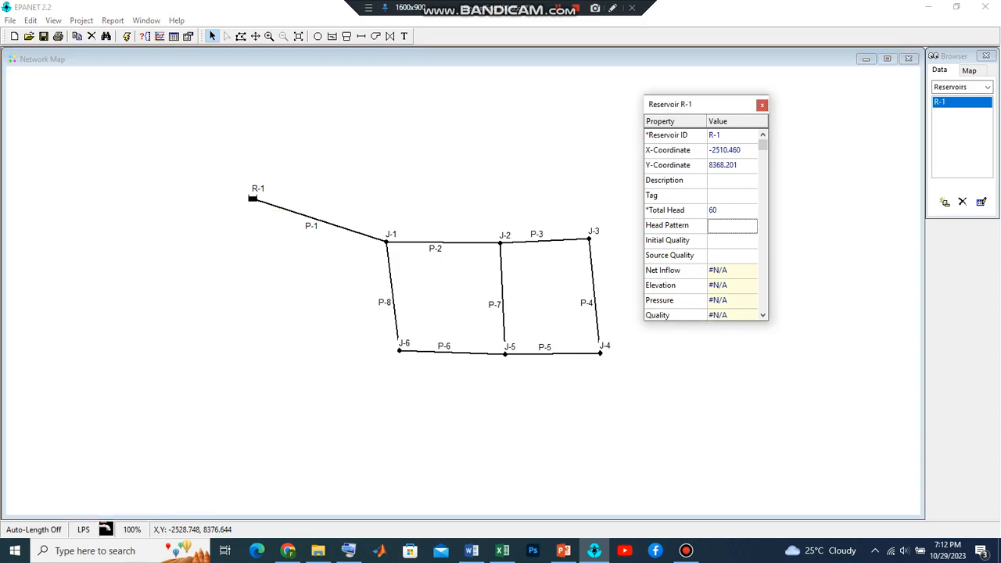
pyautogui.click(500, 244)
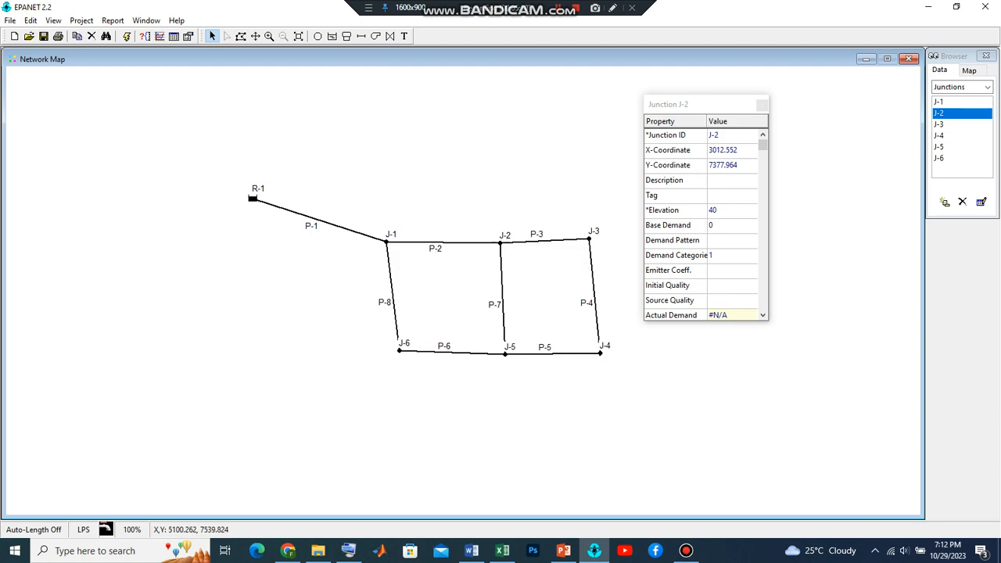
# Give junction J-3 an elevation of 38 and a base demand of 30
pyautogui.click(591, 239)
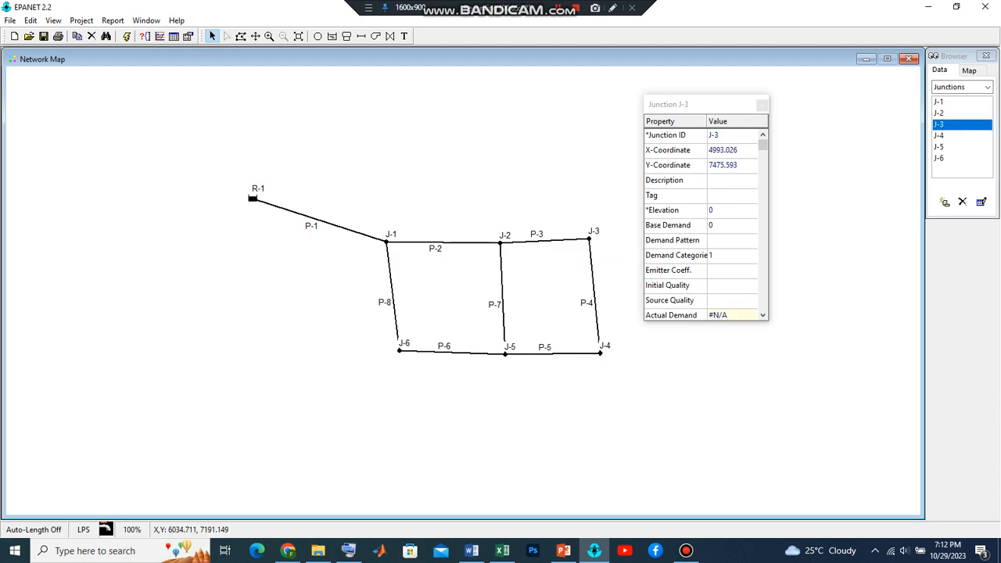
pyautogui.click(731, 211)
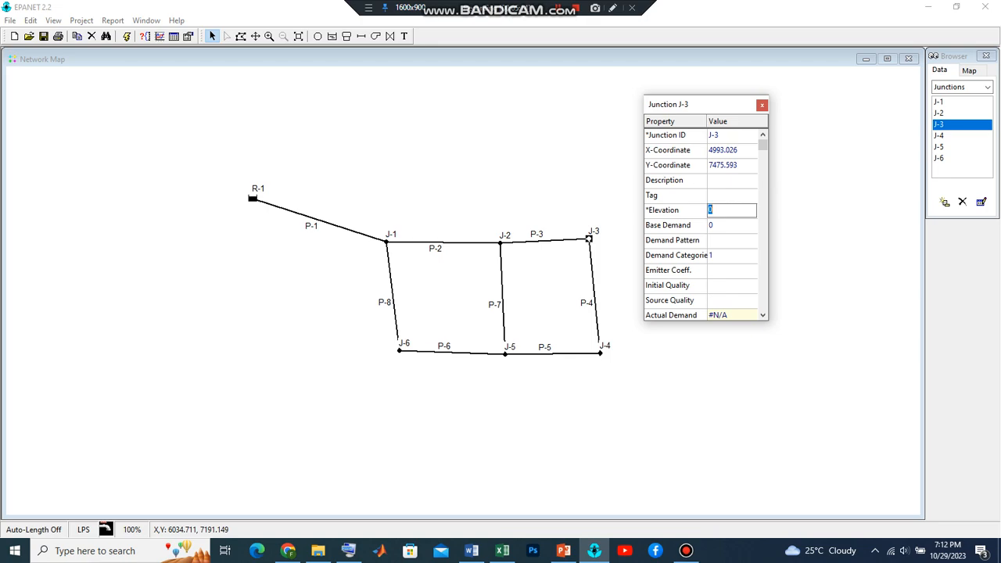
pyautogui.write('38')
pyautogui.press('Return')
pyautogui.write('3')
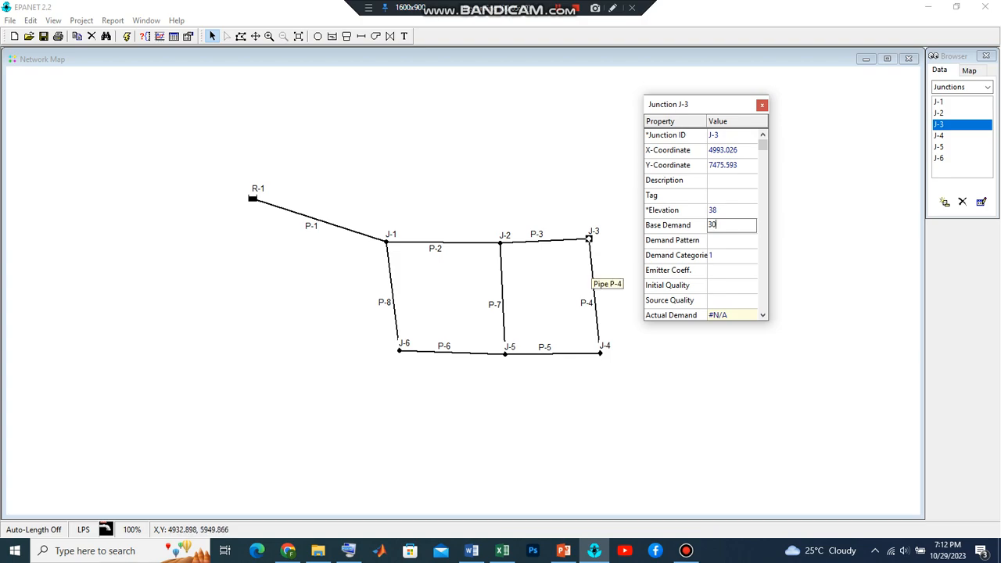
# Set the elevation of junction J-4 to 37
pyautogui.click(598, 346)
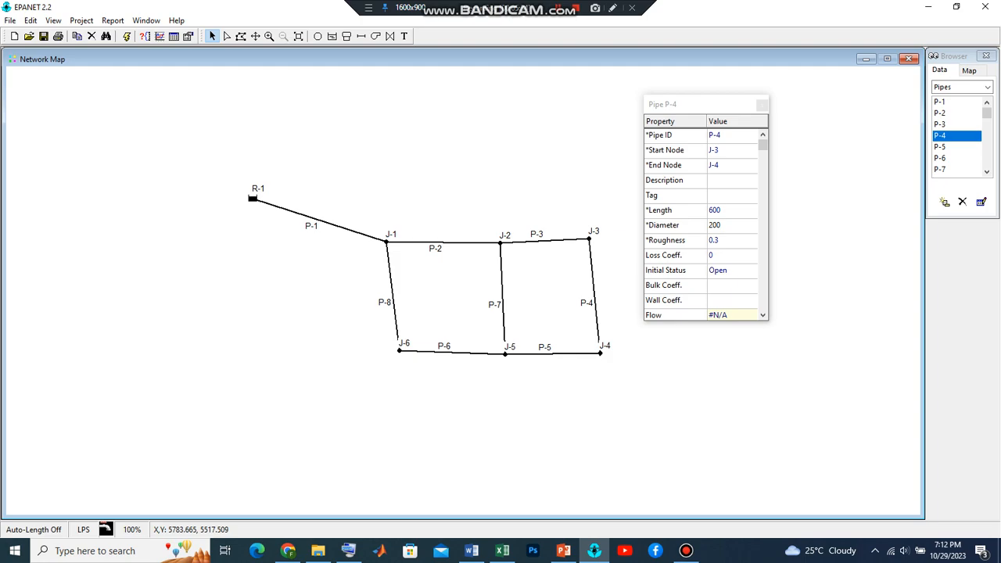
pyautogui.click(599, 352)
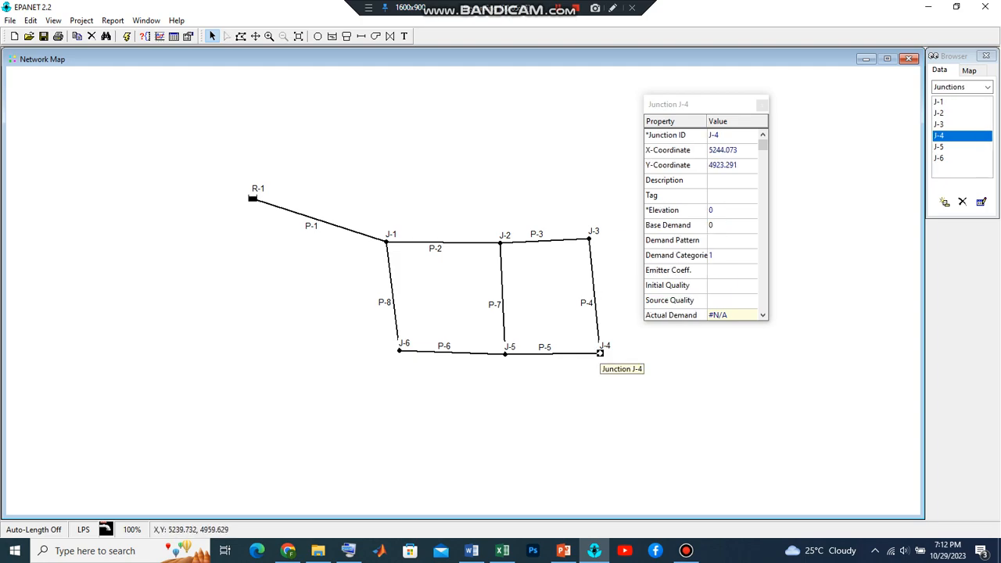
pyautogui.doubleClick(600, 353)
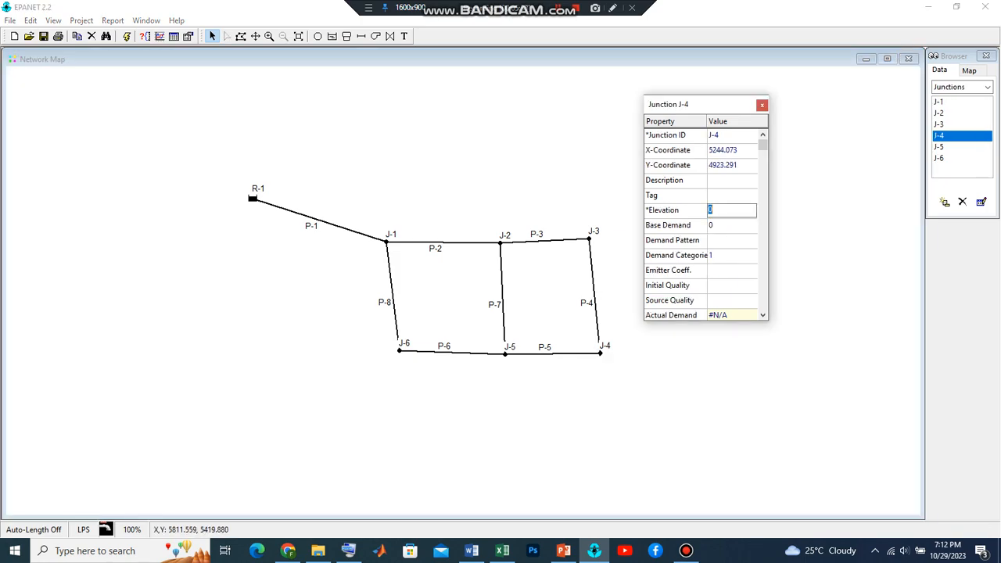
pyautogui.write('37')
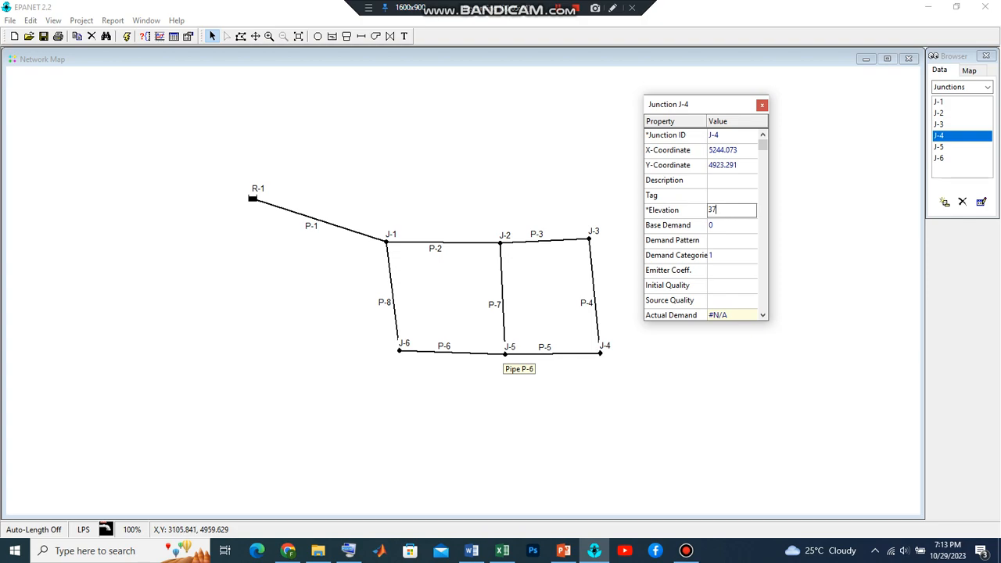
# Give junction J-5 an elevation of 38 and a base demand of 30
pyautogui.click(498, 354)
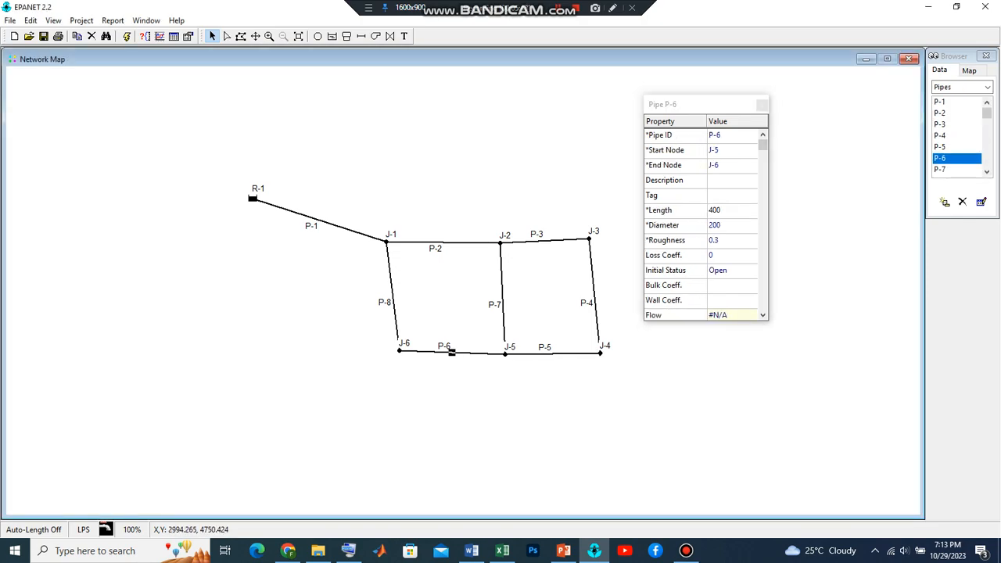
pyautogui.click(552, 354)
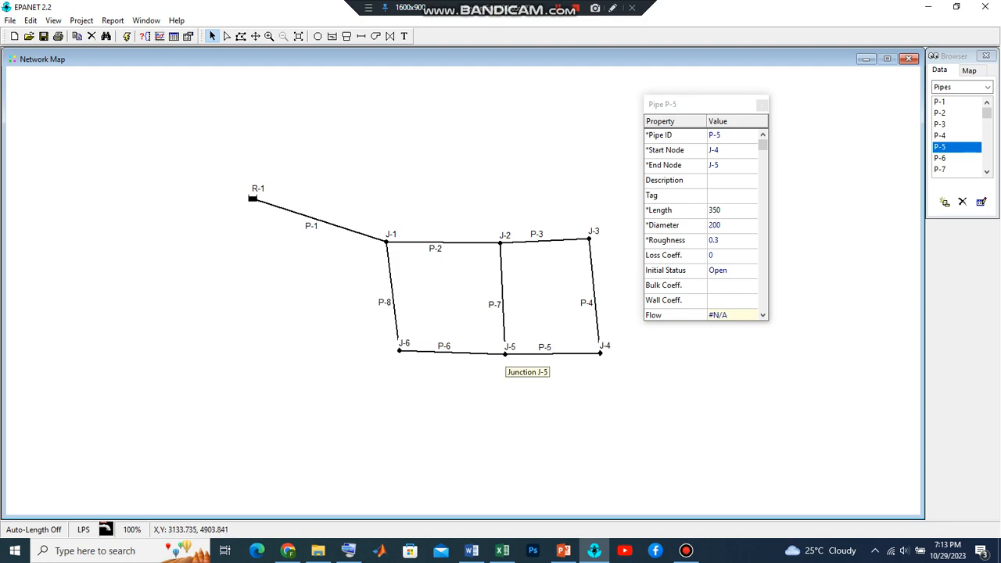
pyautogui.click(505, 353)
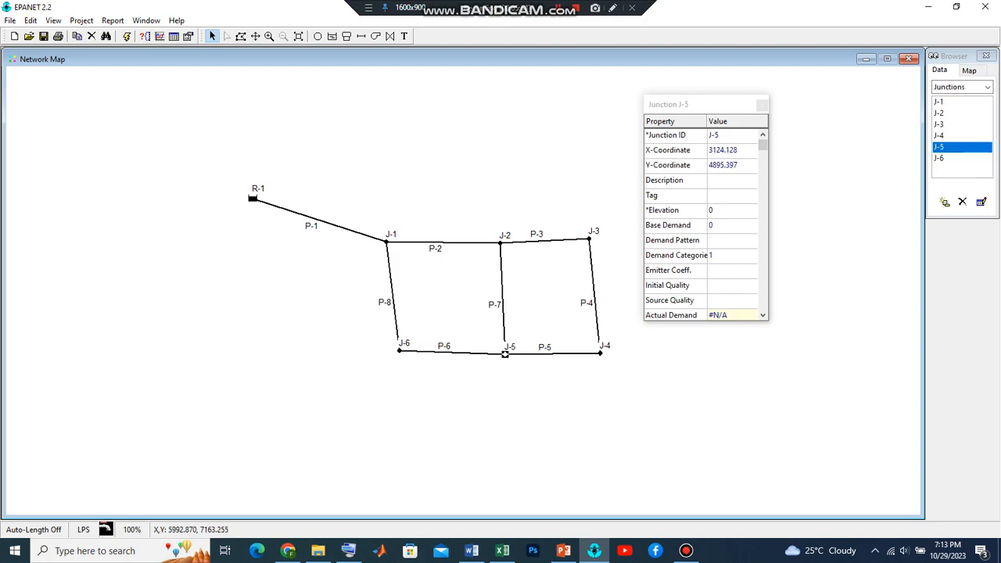
pyautogui.click(730, 210)
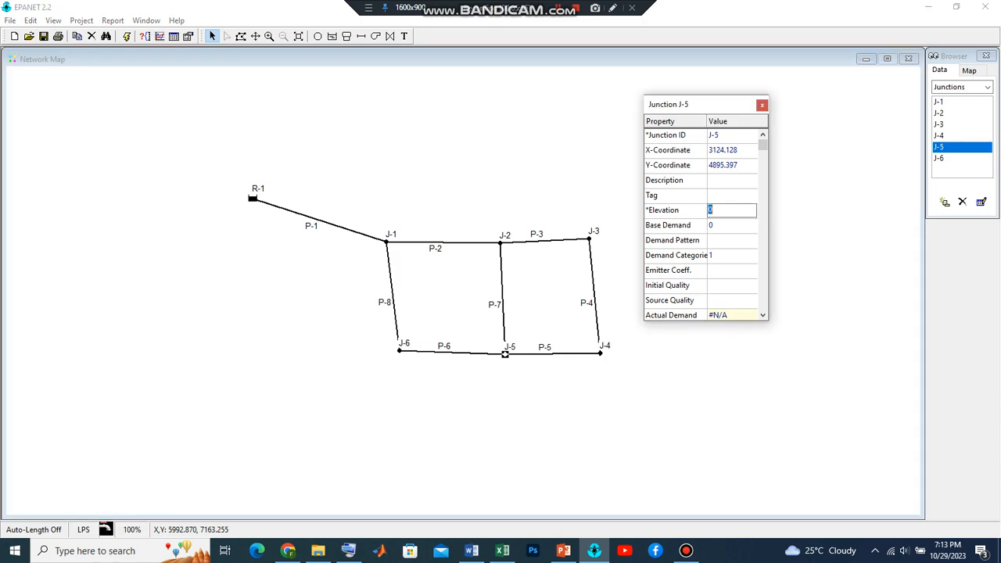
pyautogui.write('38')
pyautogui.click(939, 158)
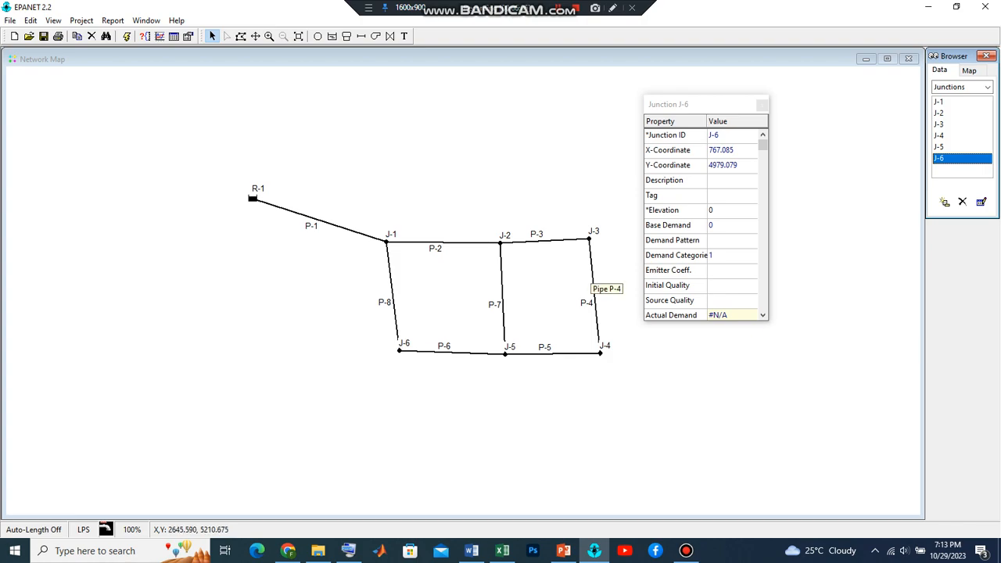
pyautogui.click(939, 147)
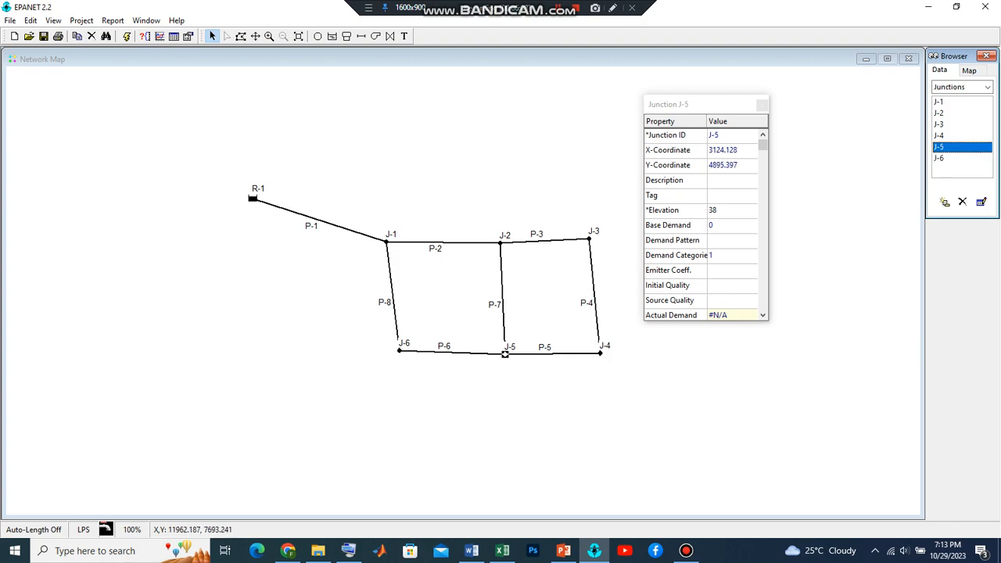
pyautogui.click(731, 225)
pyautogui.click(731, 225)
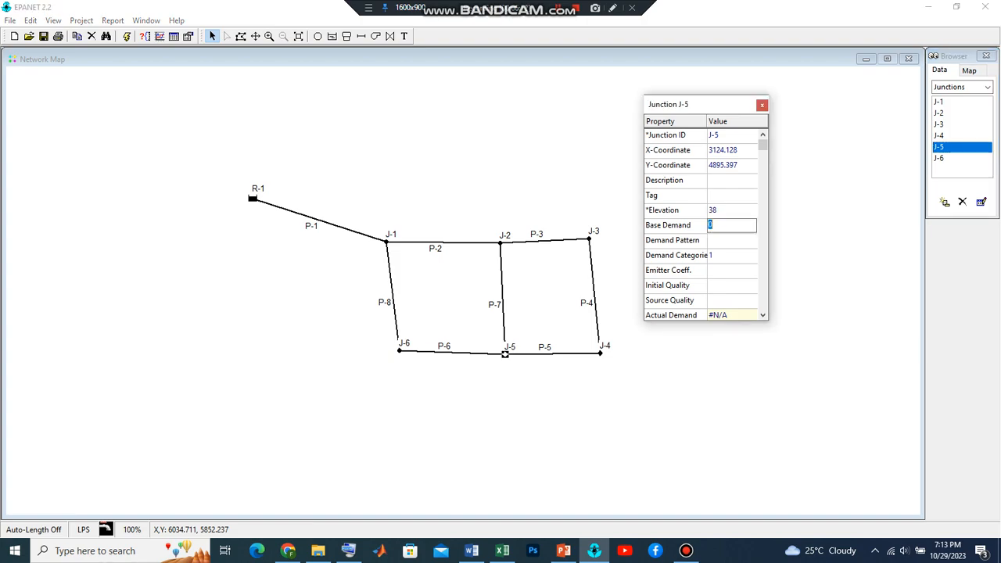
pyautogui.write('30')
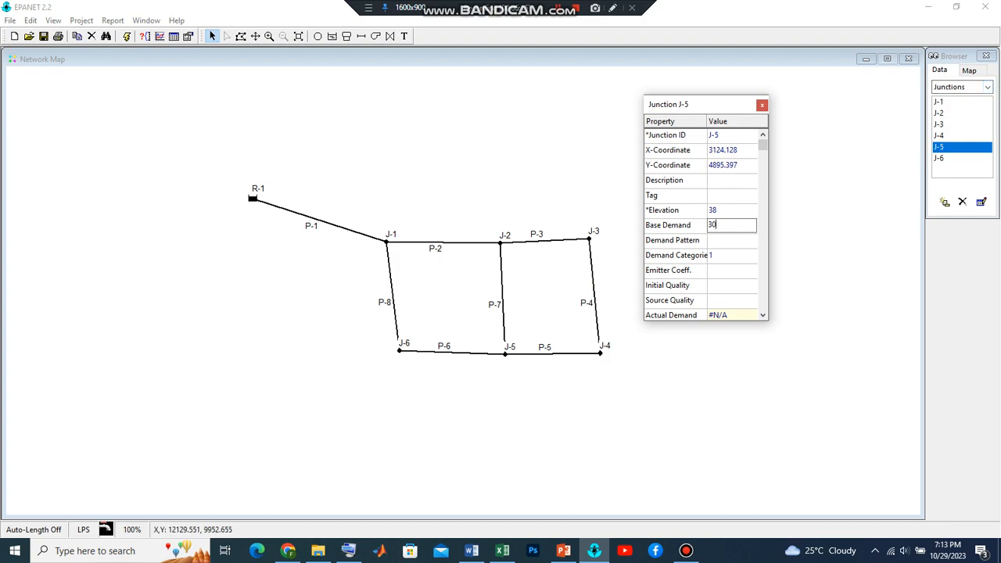
# Set the elevation of junction J-6 to 41 and close its property editor
pyautogui.click(400, 350)
pyautogui.click(731, 210)
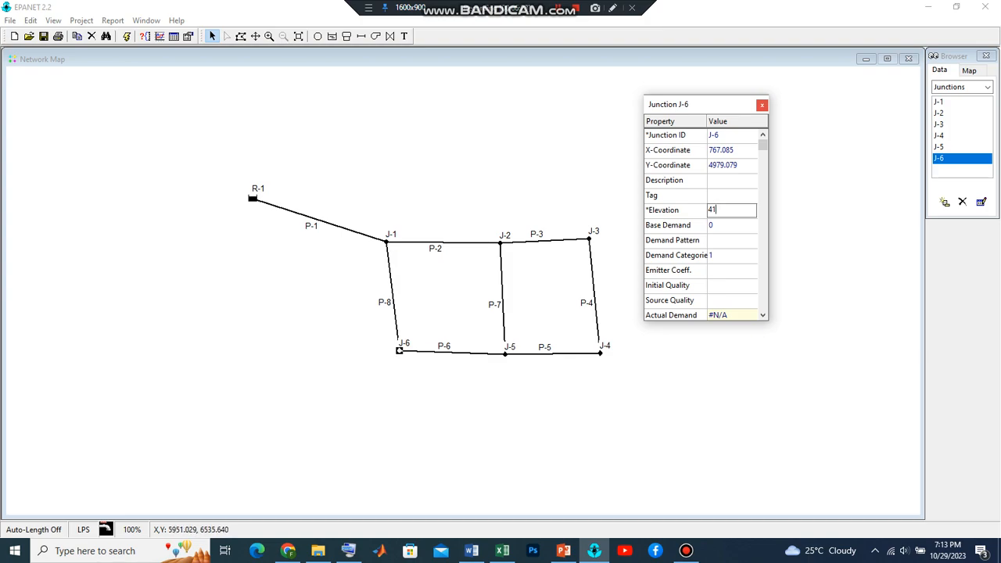
pyautogui.click(761, 104)
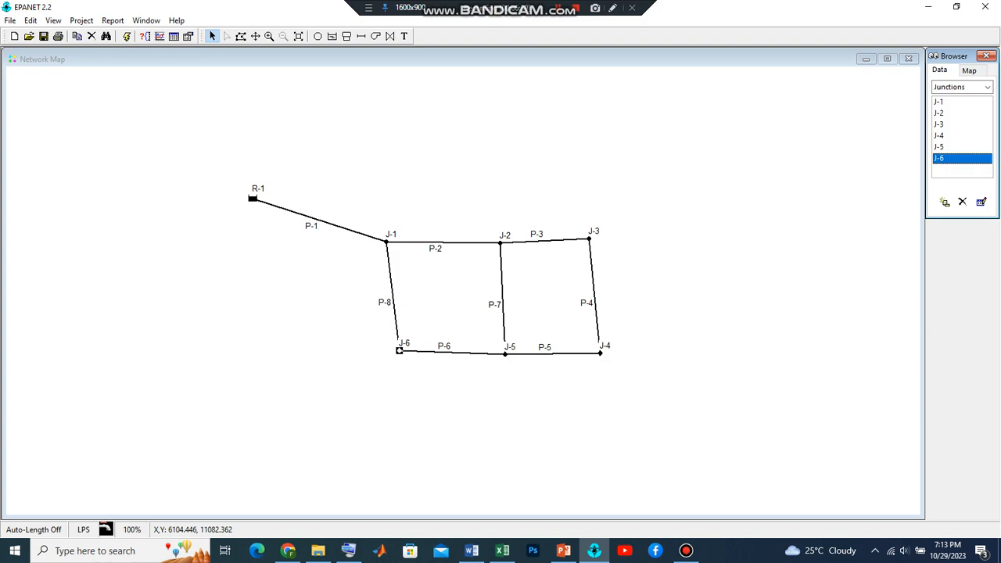
# Run the hydraulic analysis of the network and dismiss the run status
pyautogui.click(558, 8)
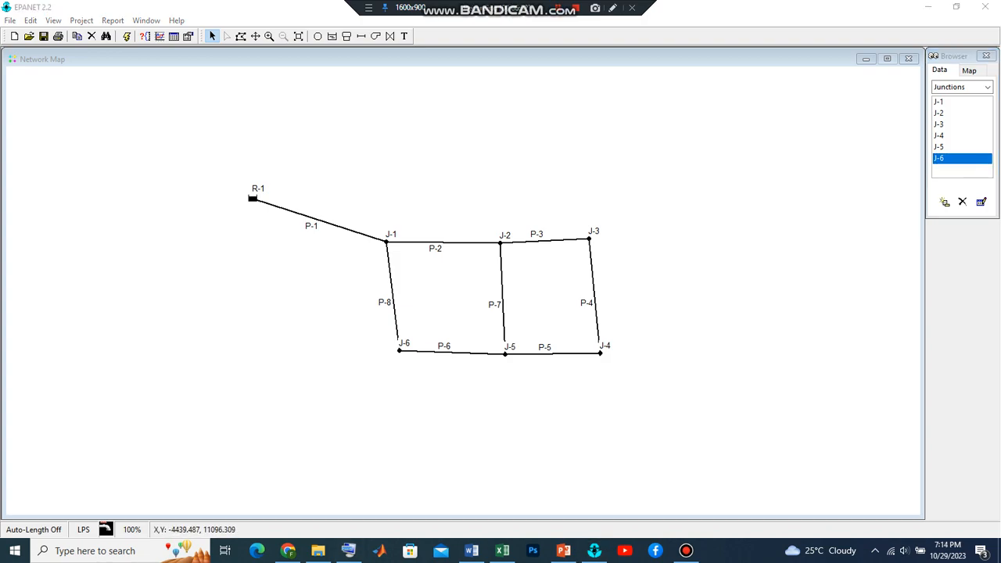
pyautogui.click(126, 36)
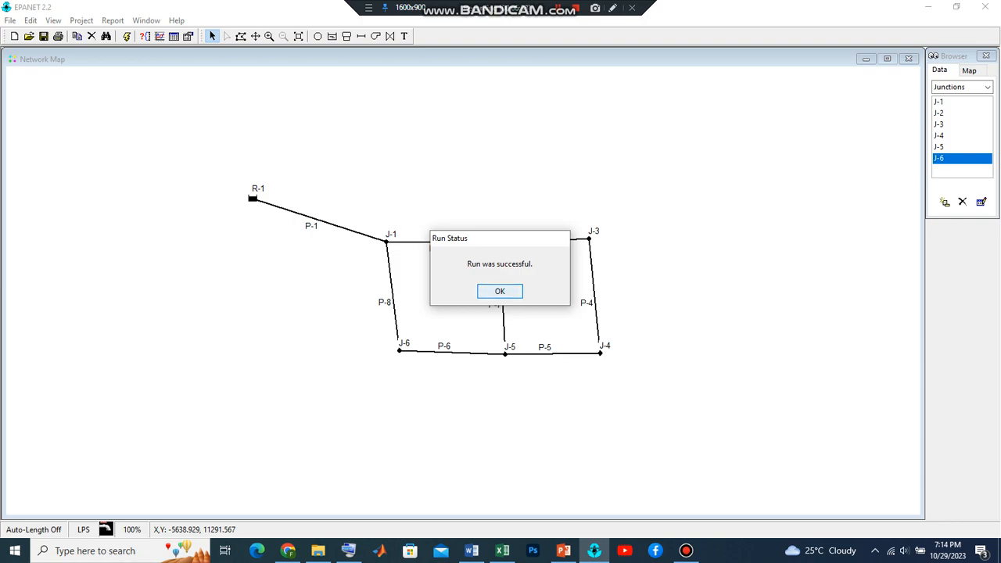
pyautogui.click(499, 291)
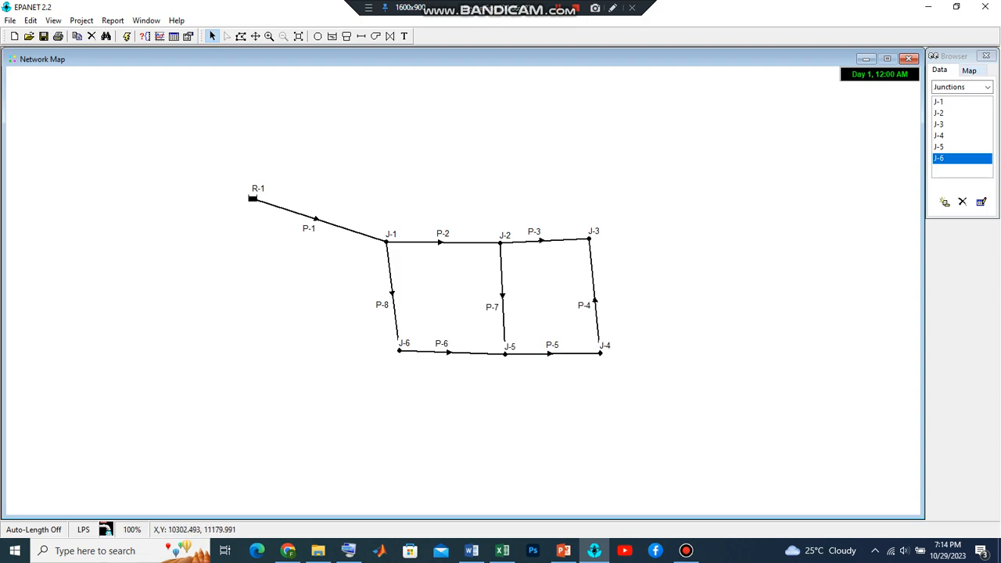
# Display the nodes on the network map by Elevation
pyautogui.click(968, 69)
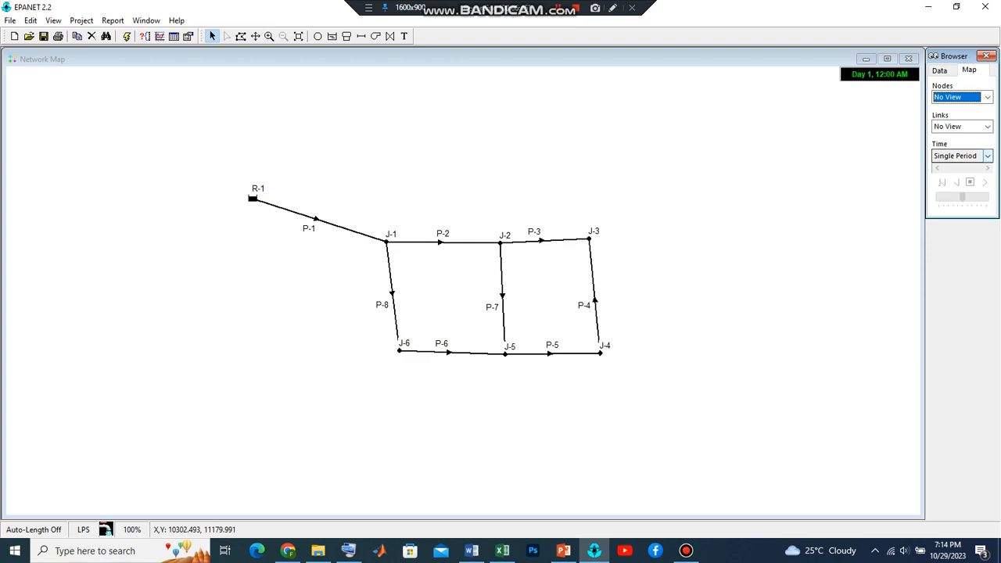
pyautogui.click(987, 155)
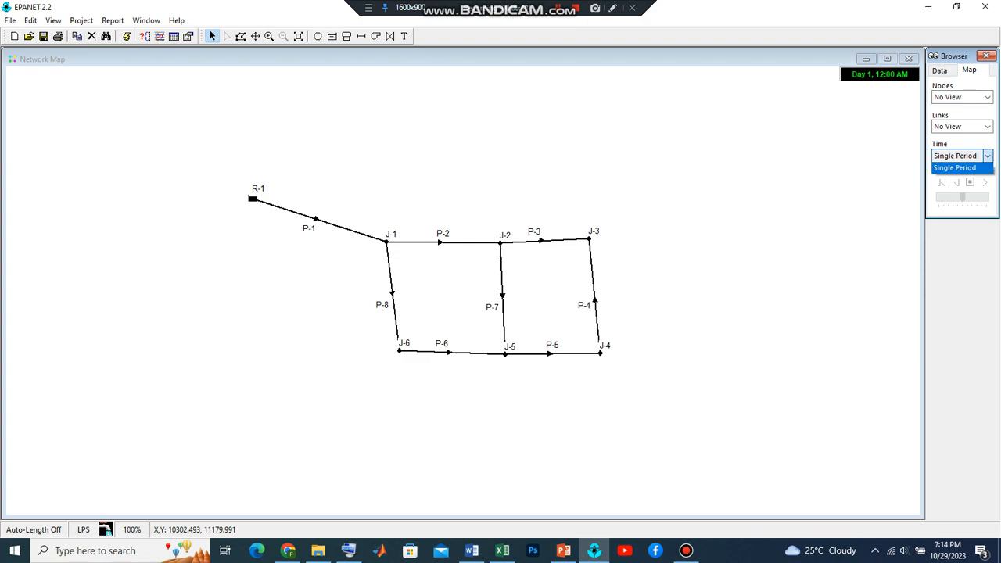
pyautogui.click(988, 156)
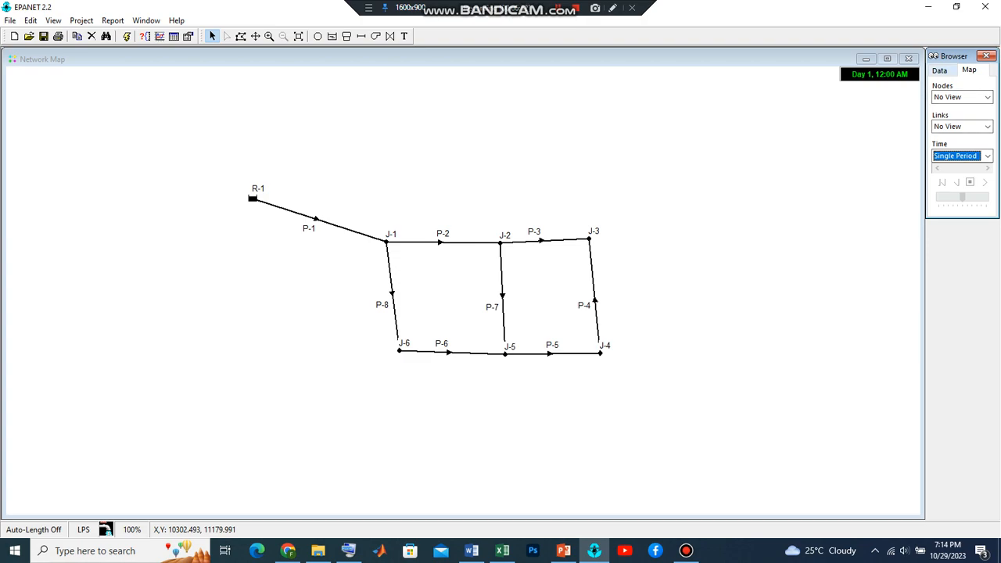
pyautogui.click(940, 70)
pyautogui.click(969, 71)
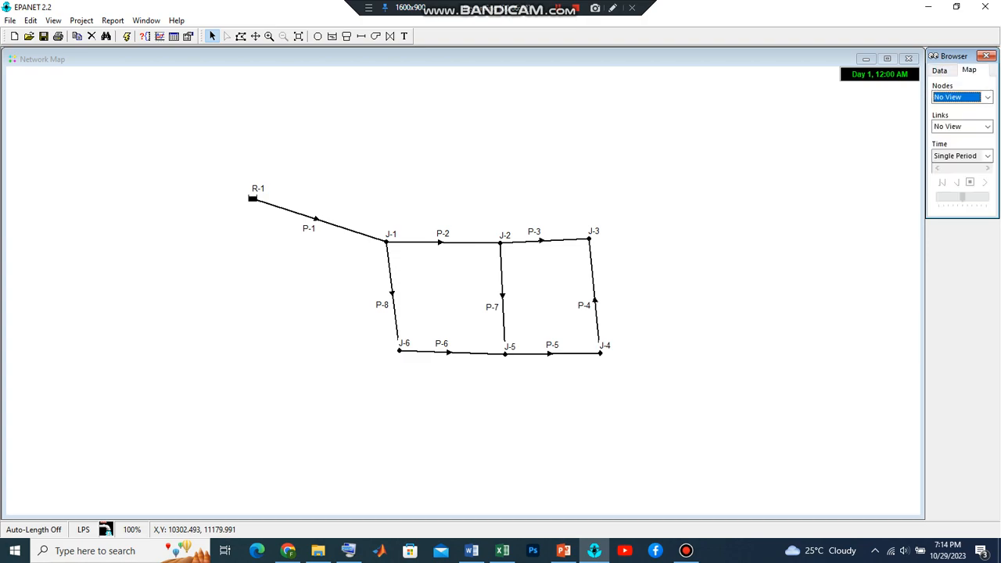
pyautogui.click(986, 97)
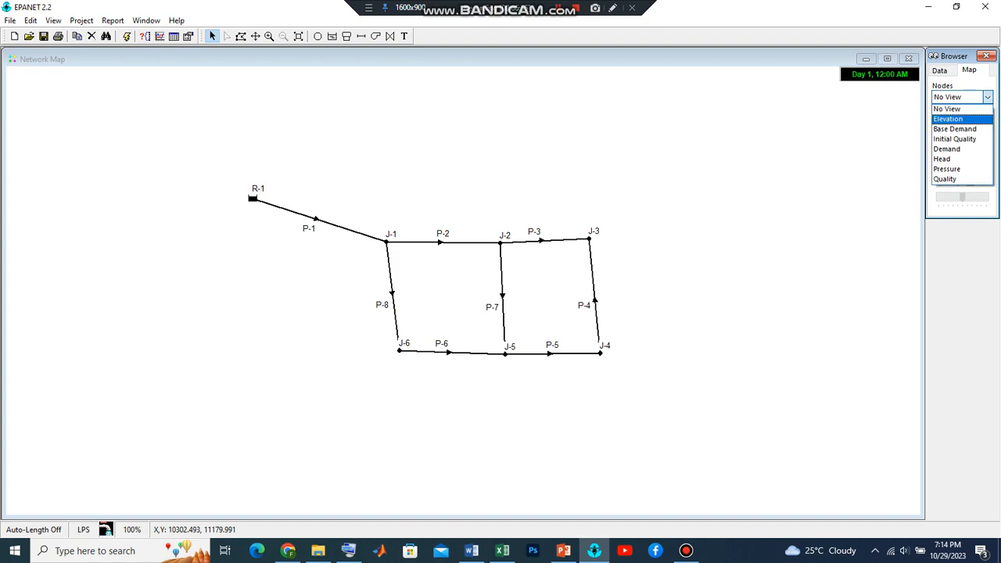
pyautogui.click(947, 119)
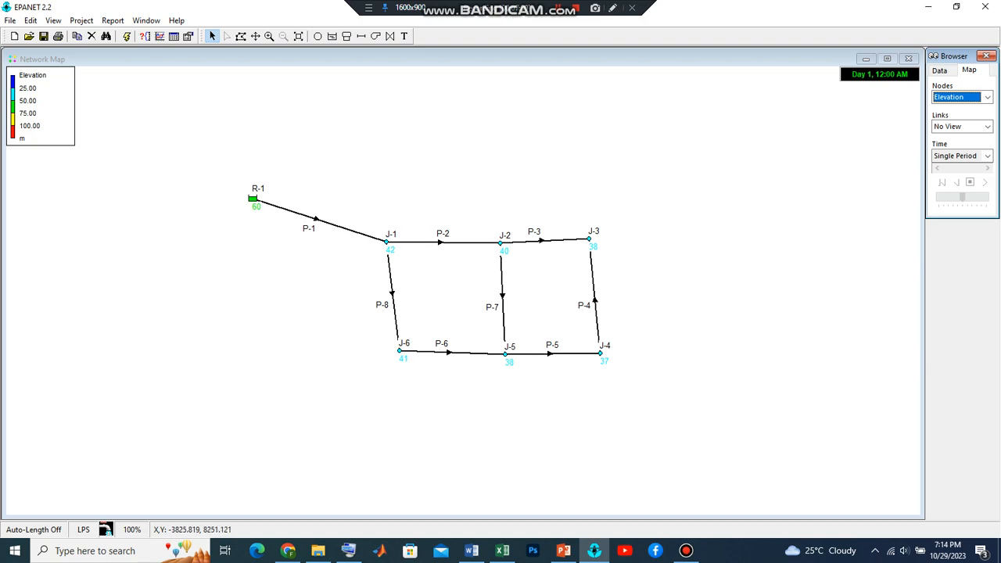
# Change the color of the 25 to 50 band in the Elevation legend to dark red and apply it
pyautogui.rightClick(35, 115)
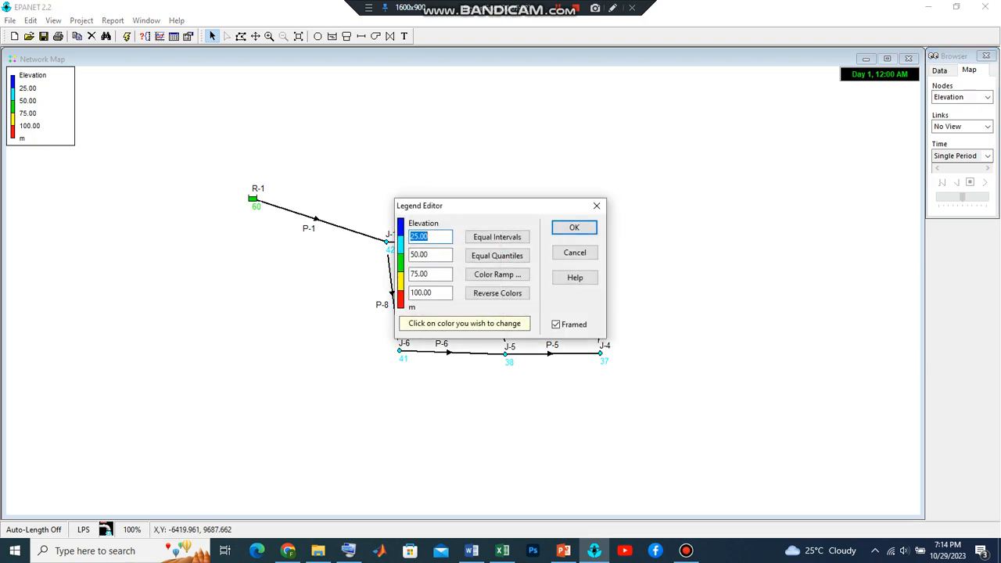
pyautogui.moveTo(499, 206); pyautogui.dragTo(623, 76)
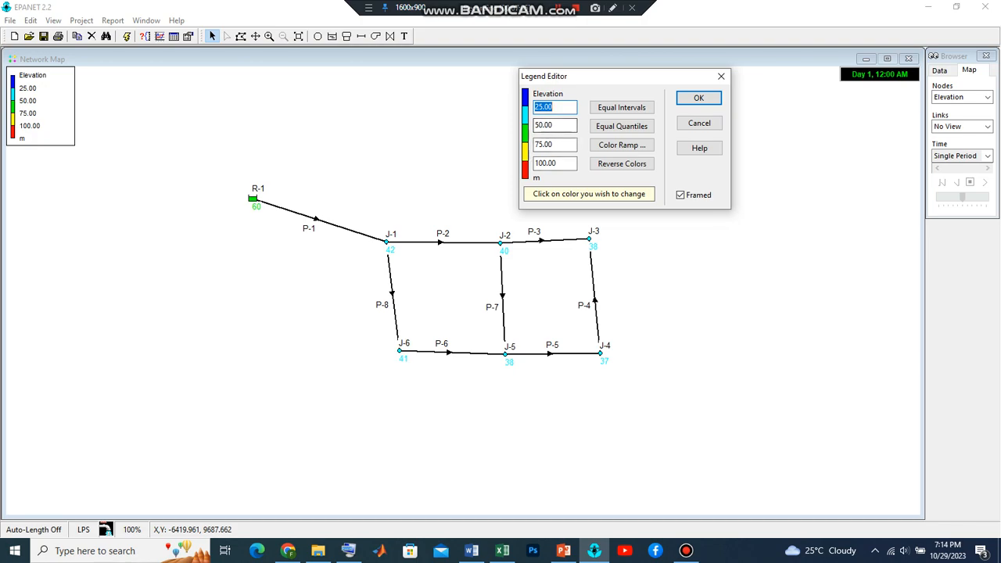
pyautogui.click(524, 109)
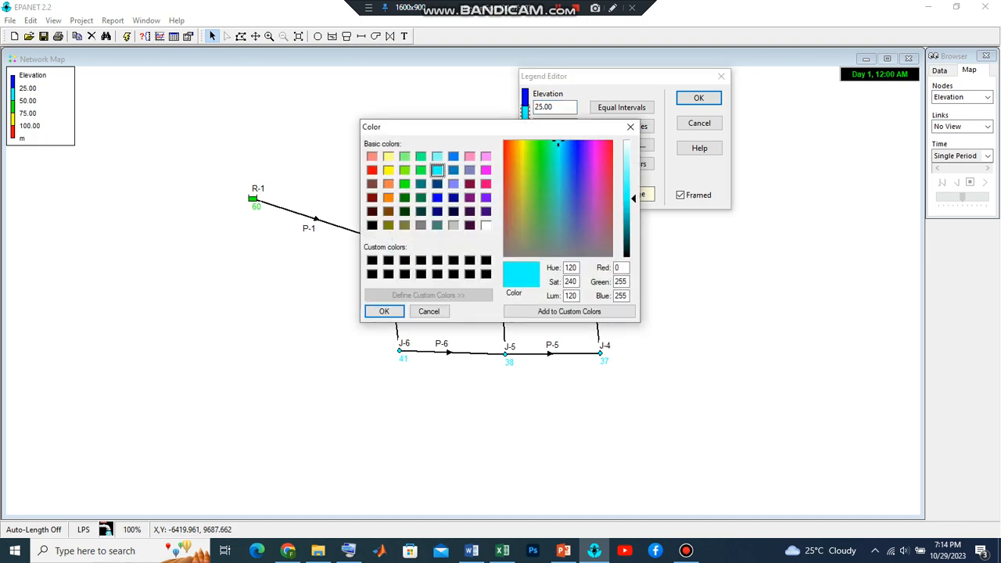
pyautogui.click(372, 197)
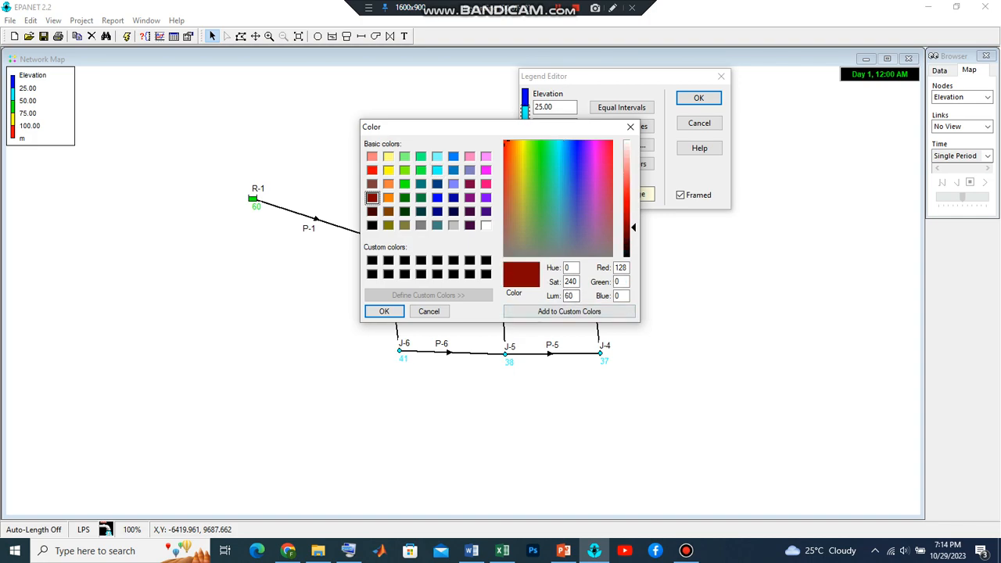
pyautogui.click(384, 311)
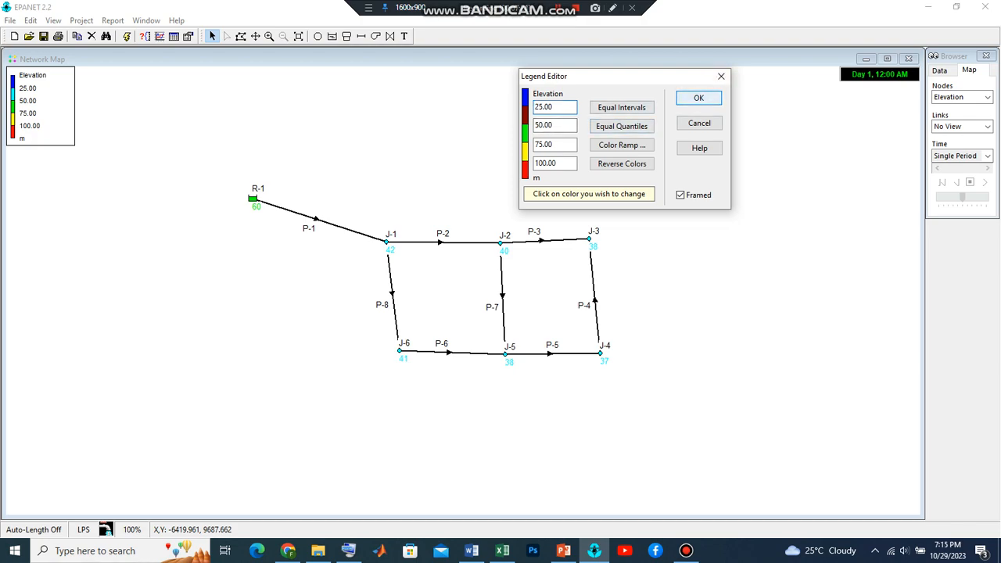
pyautogui.press('Return')
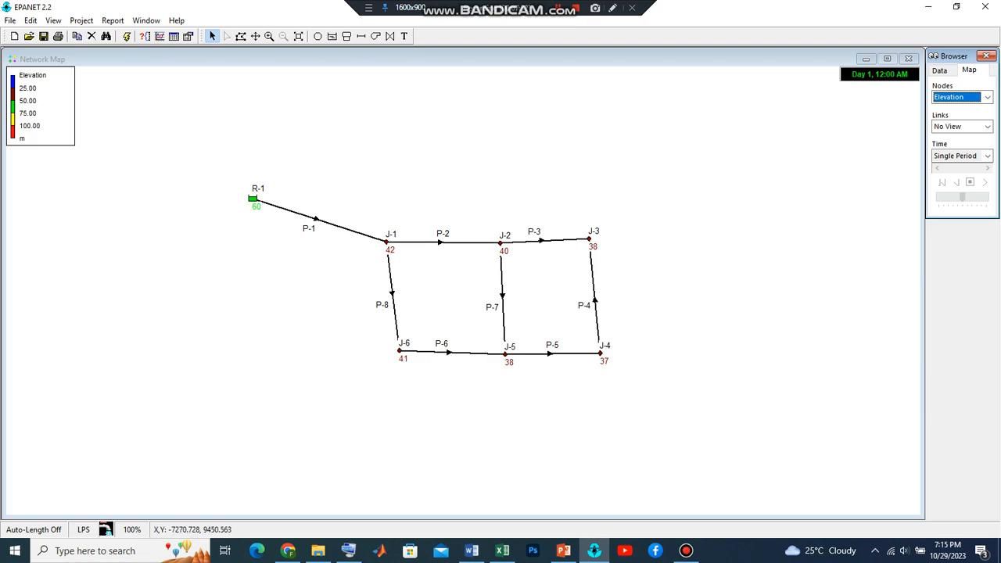
# Change the color of the 50 to 75 band in the Elevation legend to blue and apply it
pyautogui.rightClick(39, 117)
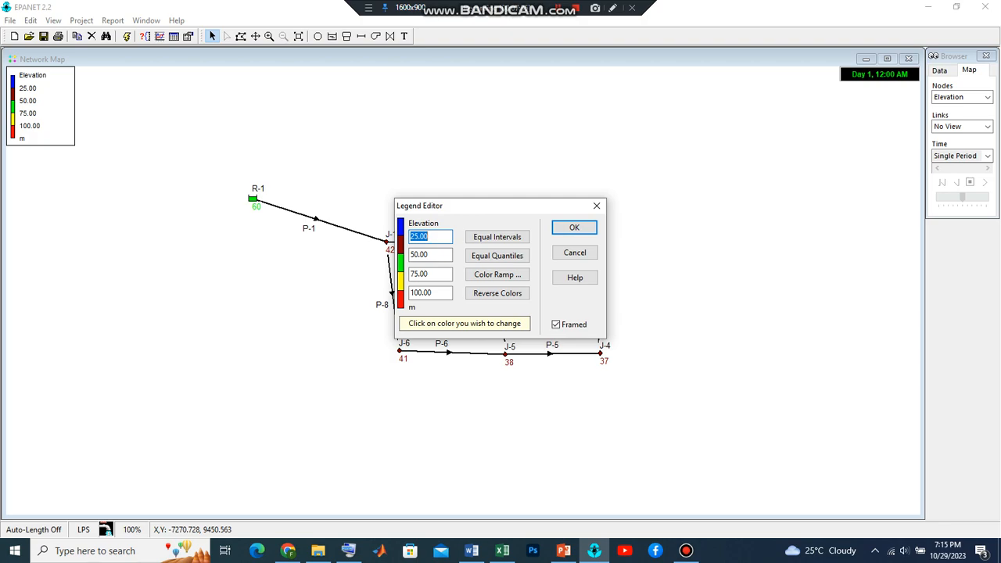
pyautogui.click(400, 267)
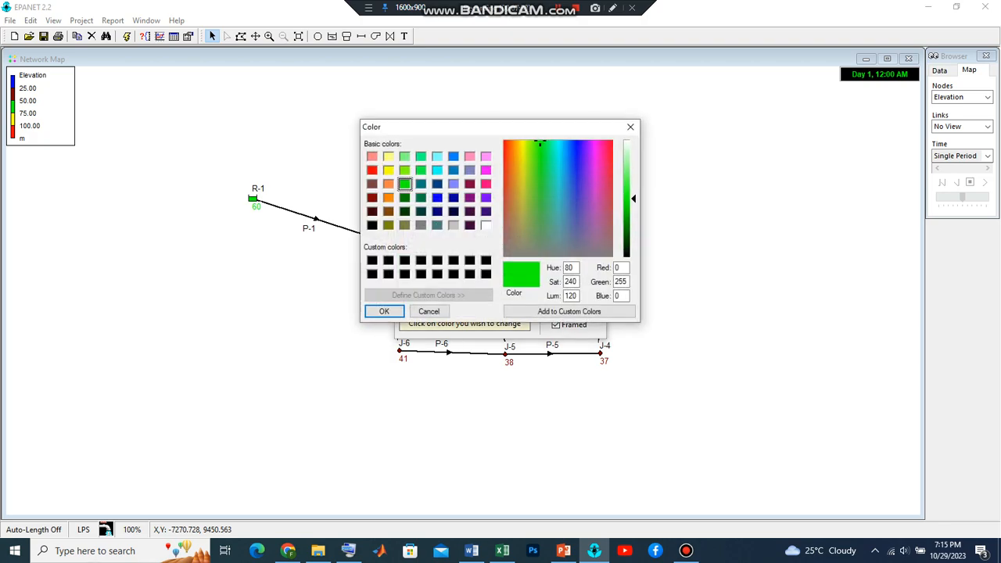
pyautogui.click(437, 198)
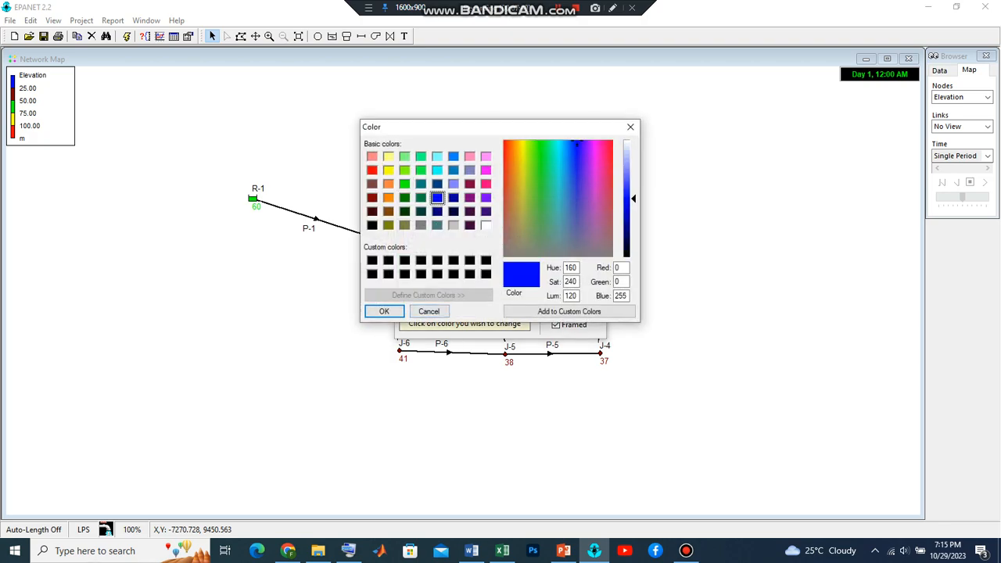
pyautogui.click(384, 311)
pyautogui.click(574, 227)
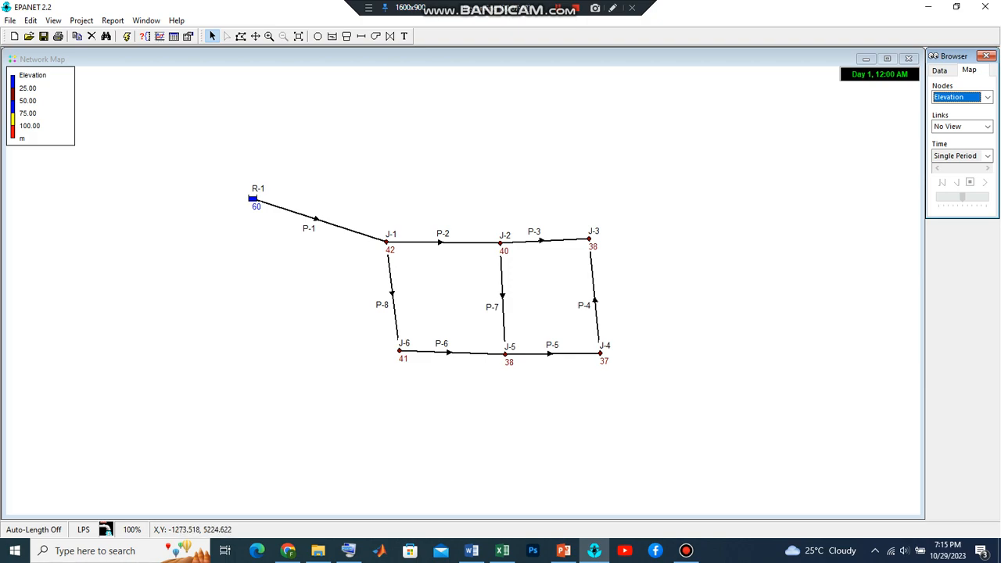
# Display the nodes on the network map by Base Demand
pyautogui.moveTo(387, 243)
pyautogui.click(986, 98)
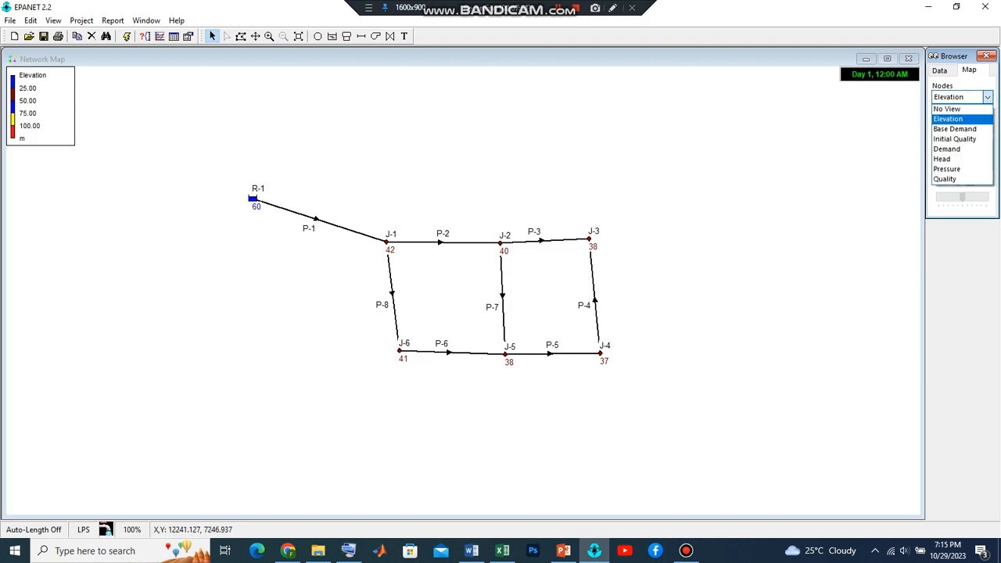
pyautogui.click(954, 128)
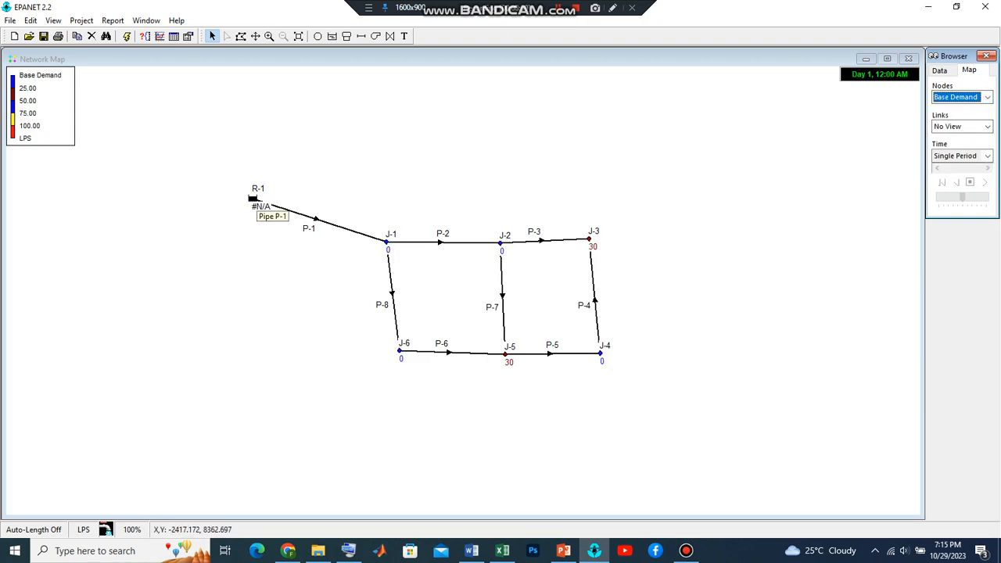
pyautogui.click(256, 199)
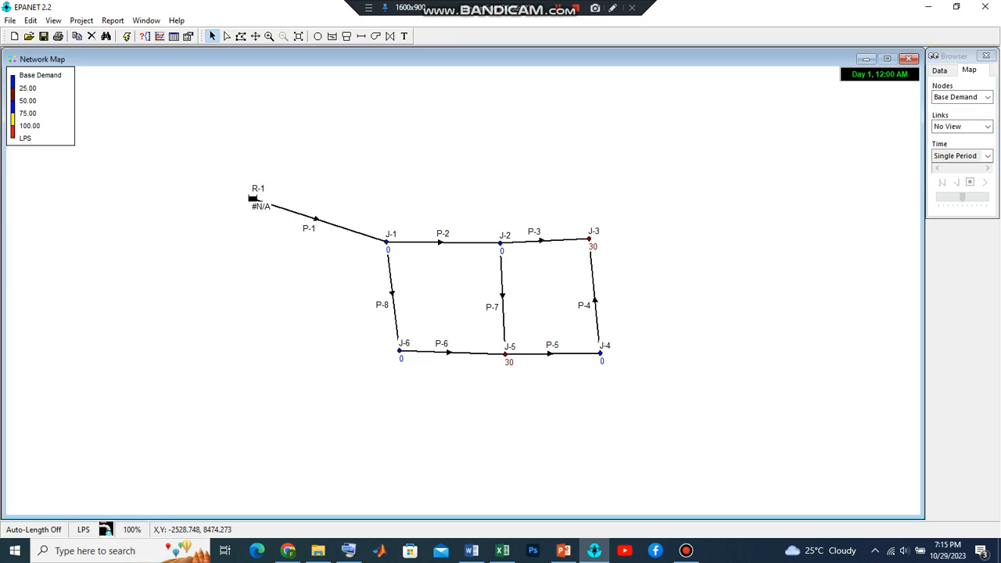
pyautogui.rightClick(251, 195)
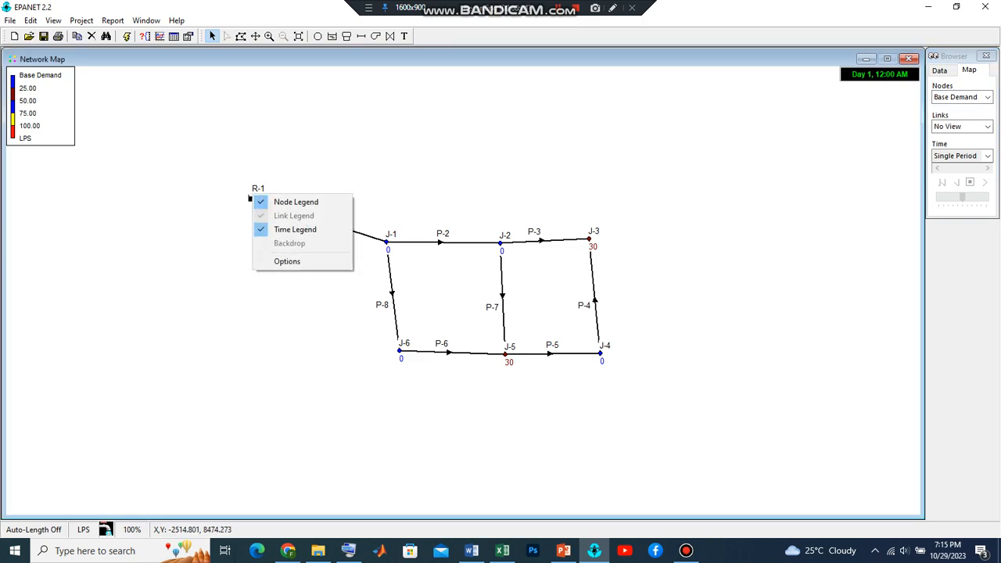
pyautogui.click(287, 262)
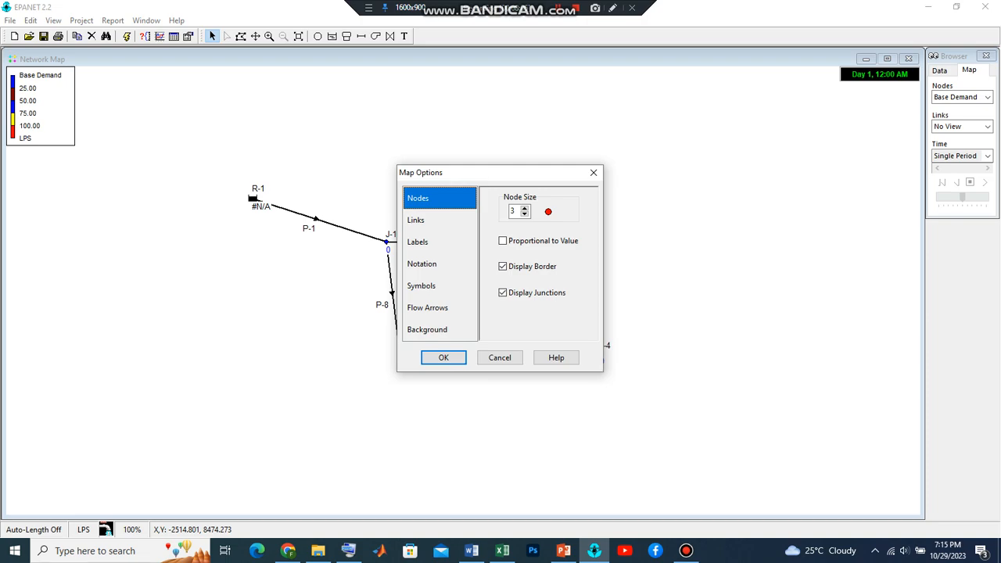
pyautogui.click(593, 172)
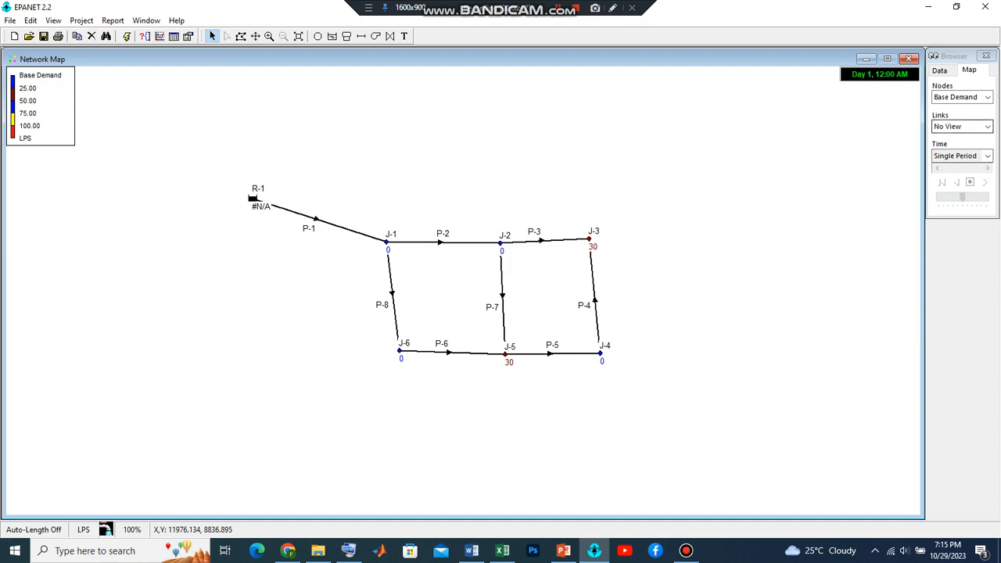
# Display the nodes on the network map by Demand, followed by Head
pyautogui.click(961, 97)
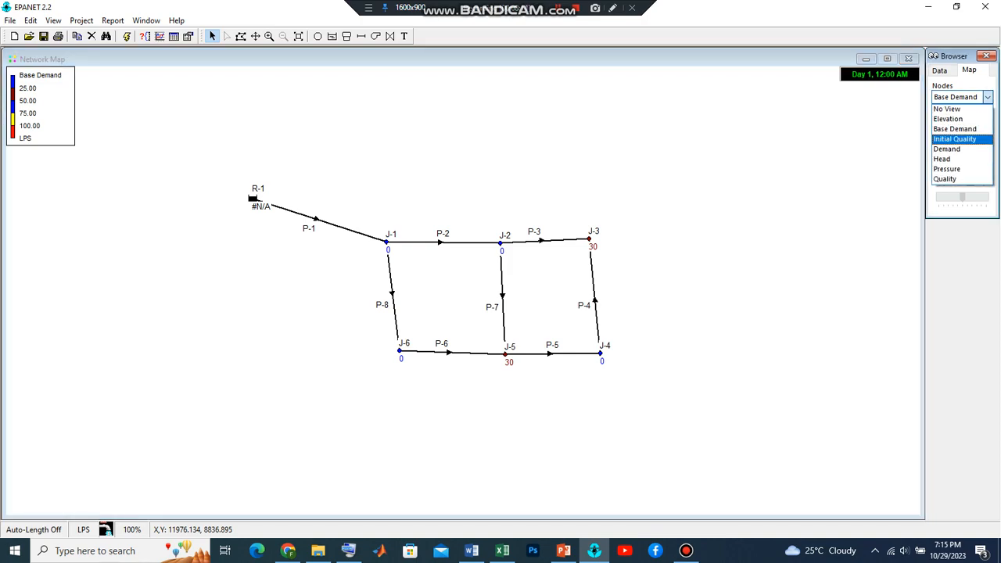
pyautogui.click(955, 149)
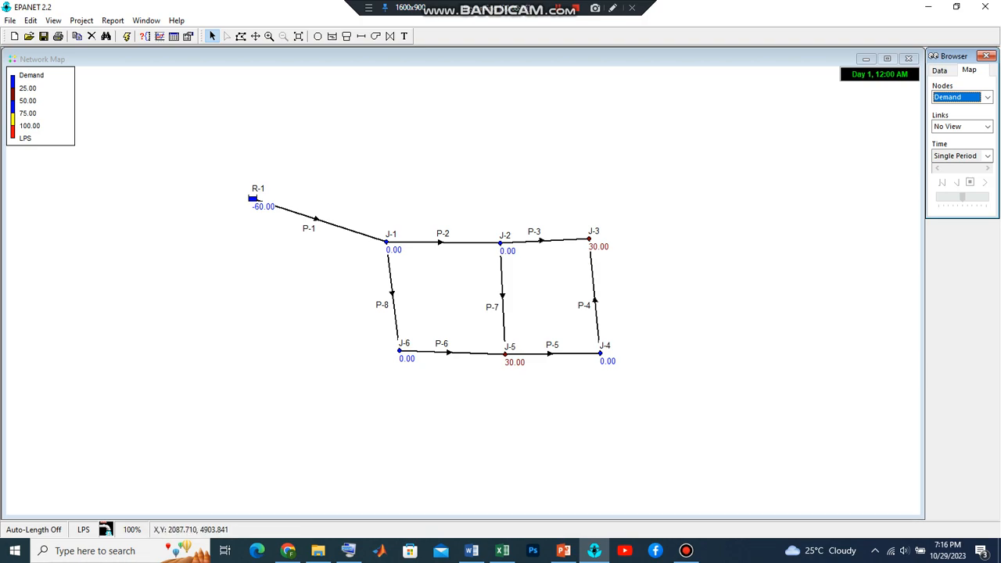
pyautogui.click(987, 98)
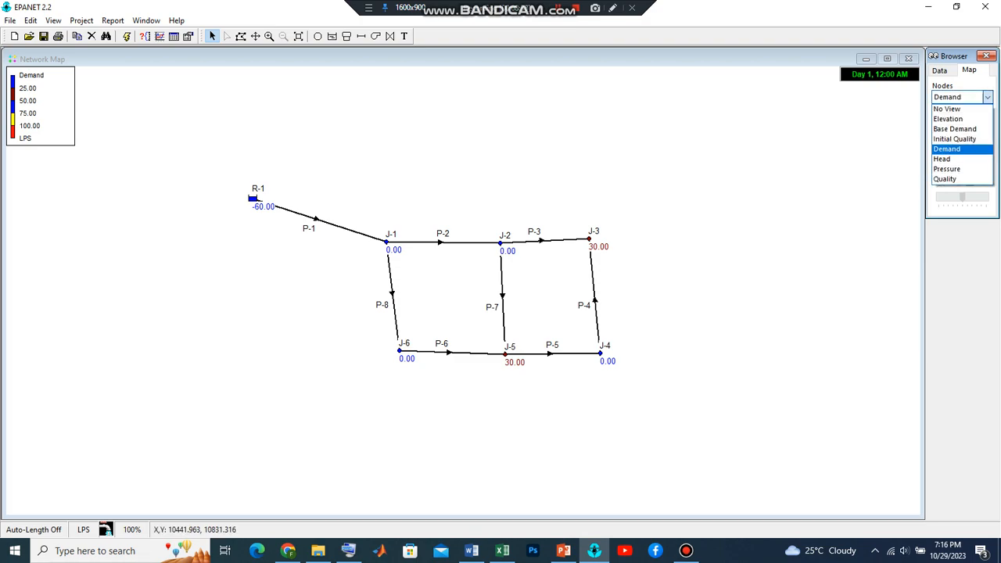
pyautogui.click(960, 160)
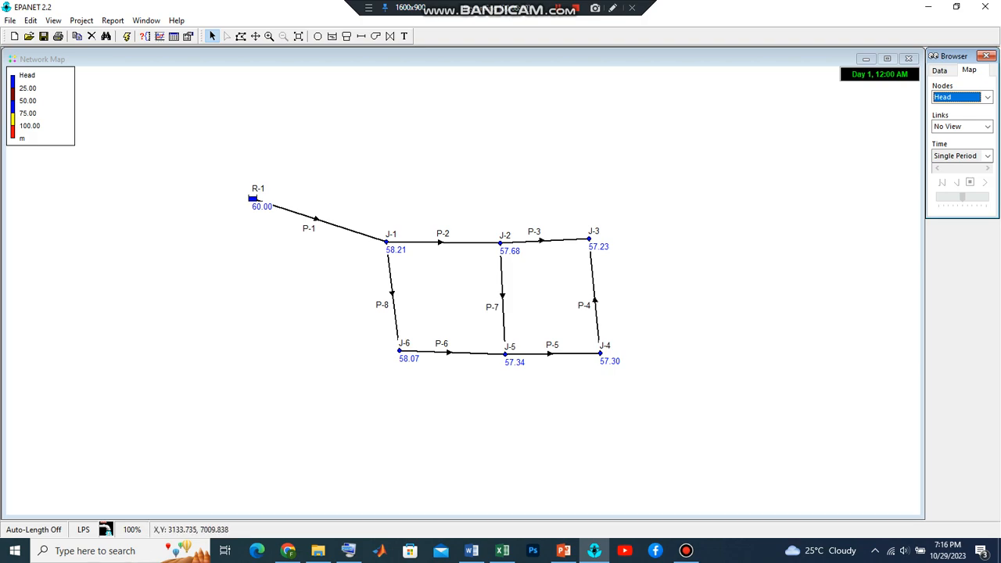
# Display the links on the network map by Length
pyautogui.click(987, 125)
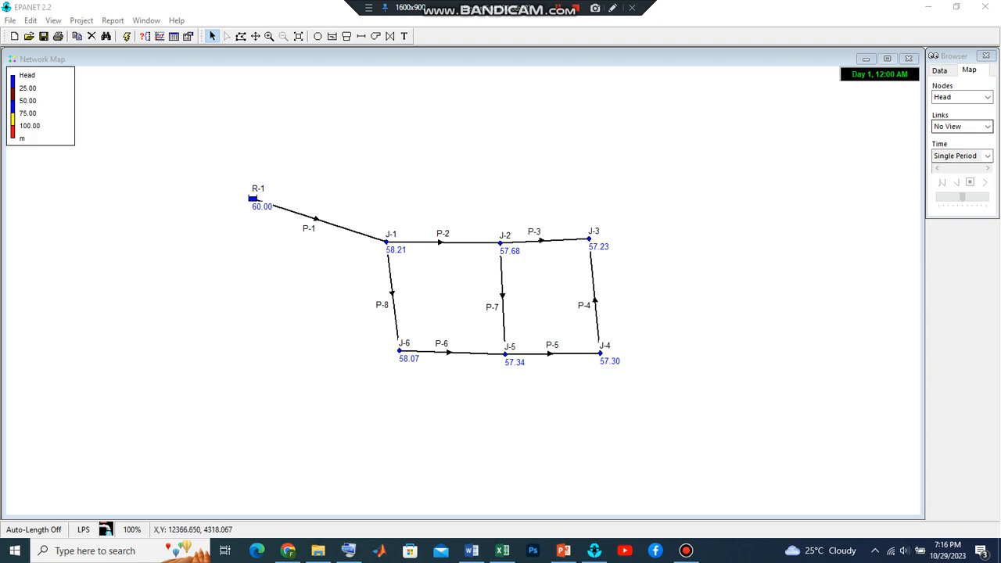
pyautogui.click(987, 126)
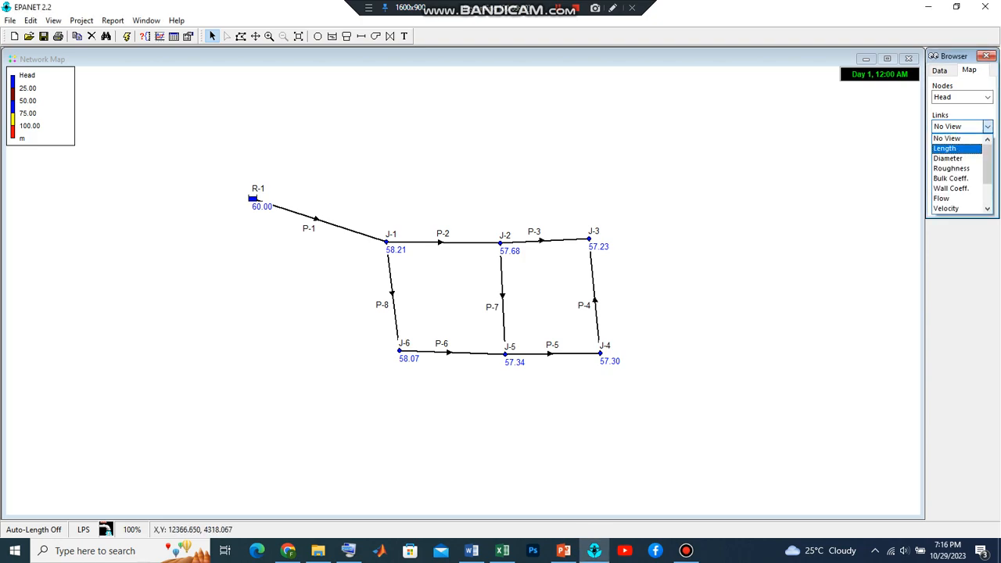
pyautogui.click(945, 148)
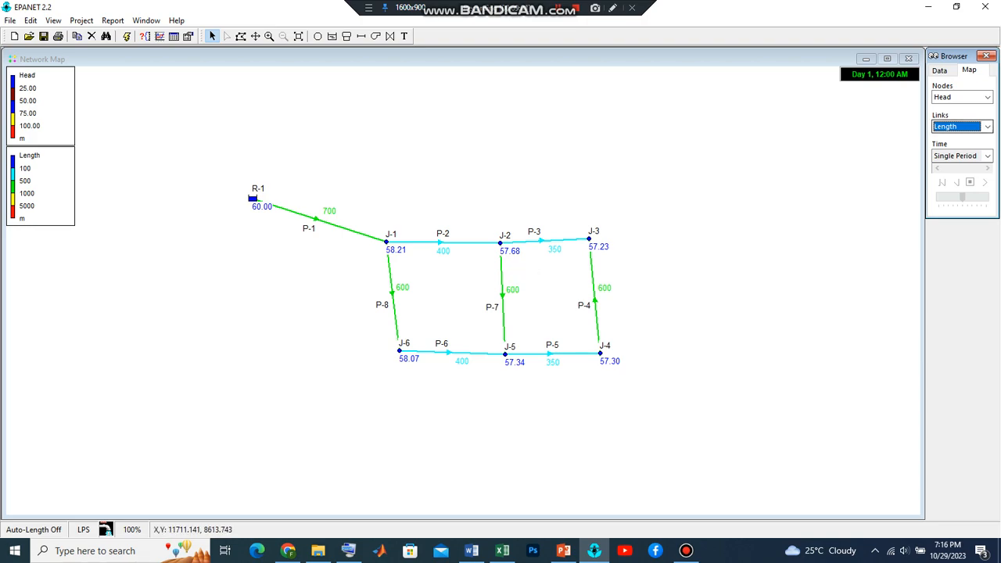
# Display the links on the network map by Diameter, followed by Velocity
pyautogui.click(986, 127)
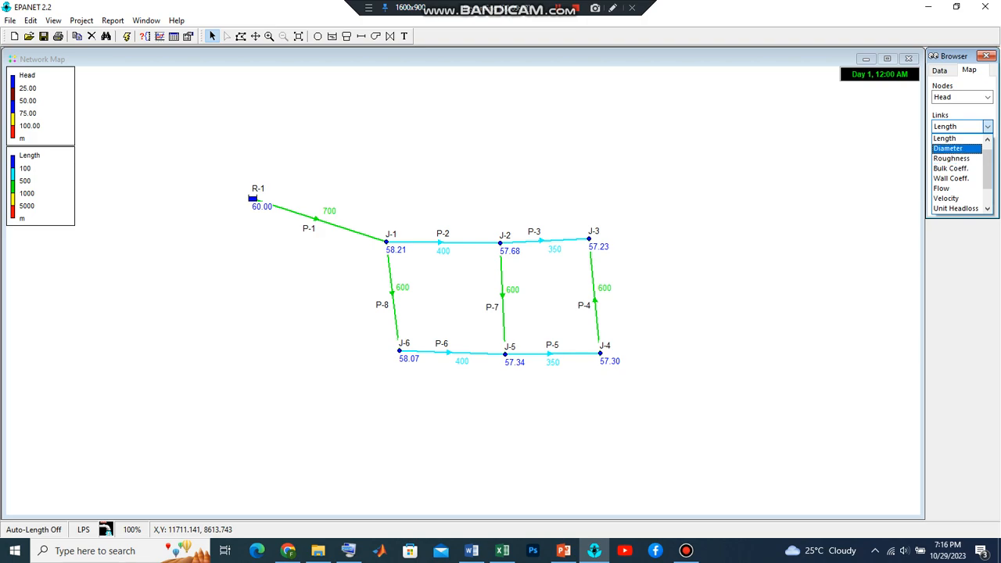
pyautogui.click(948, 149)
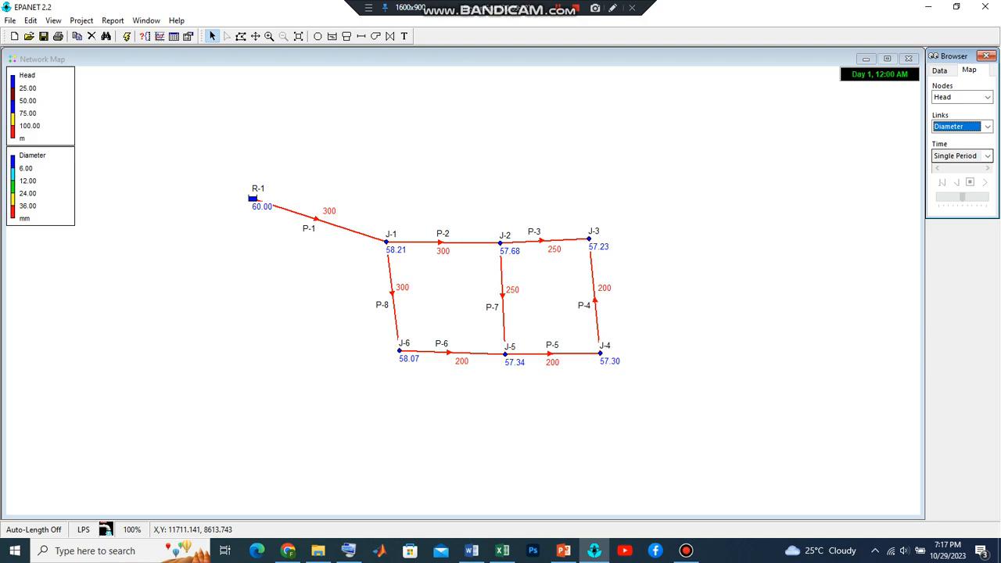
pyautogui.click(987, 127)
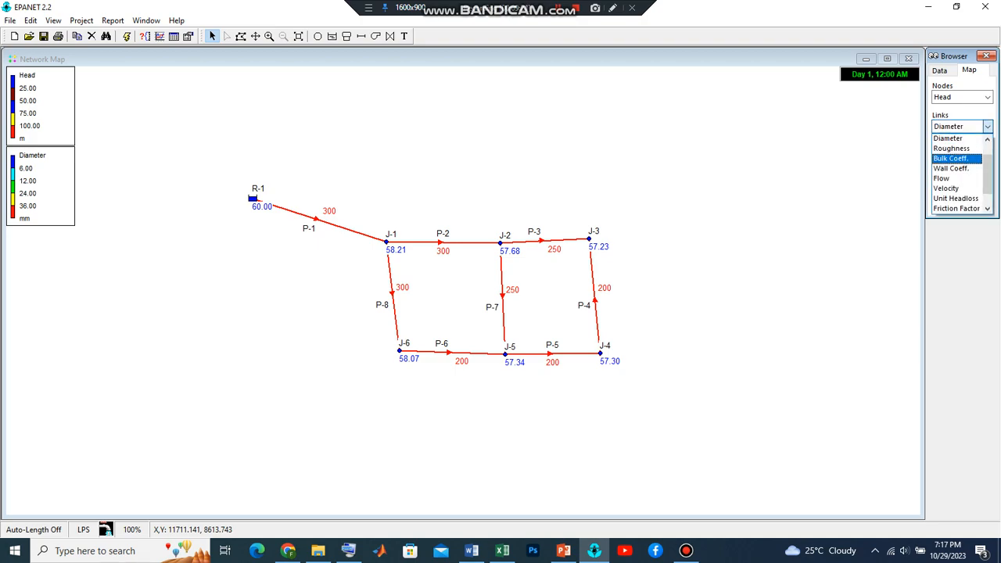
pyautogui.click(950, 188)
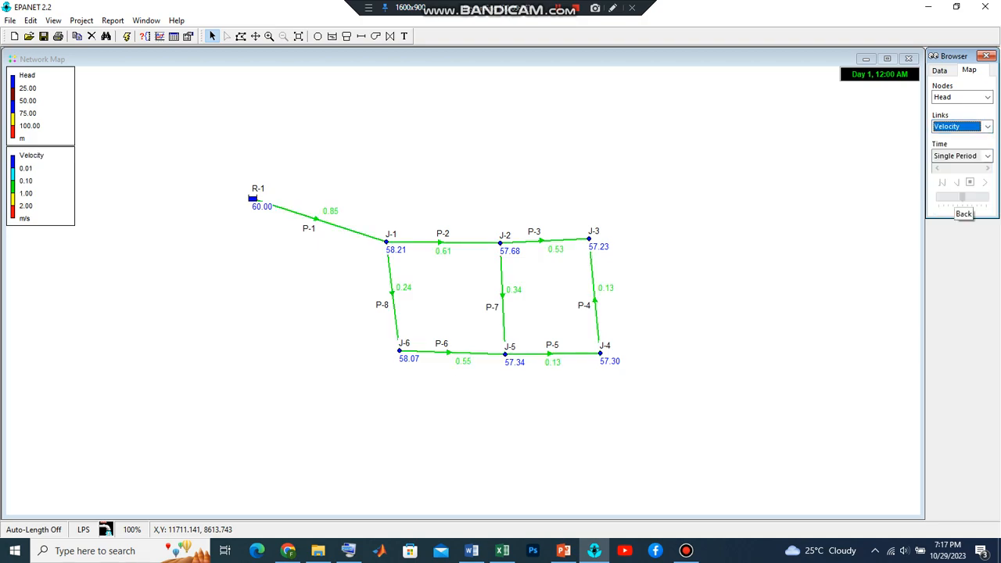